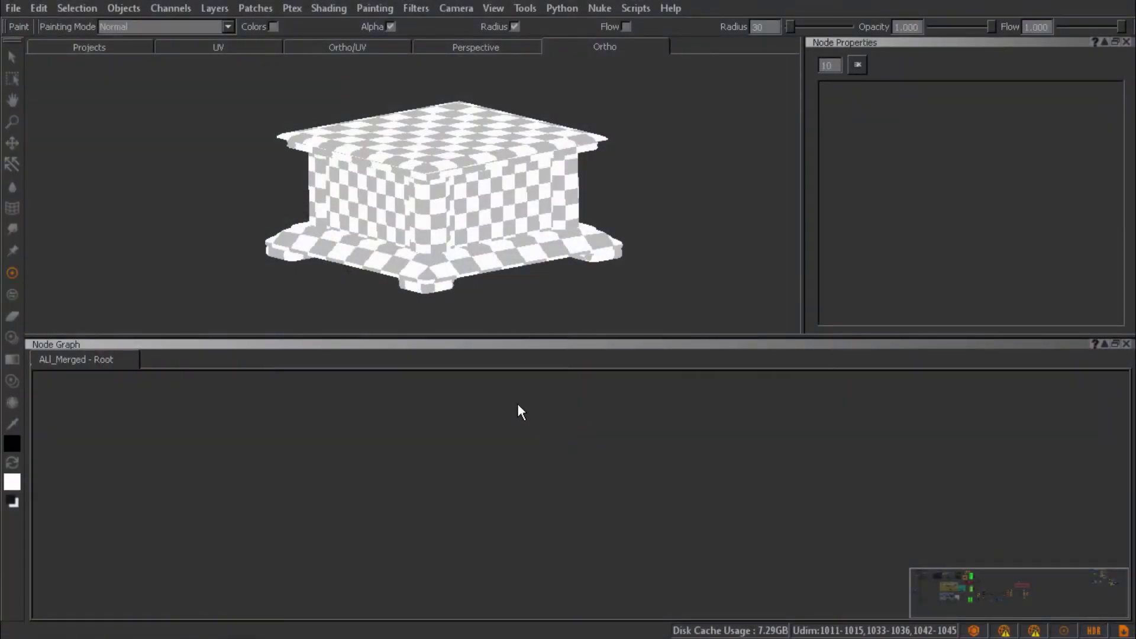
- Create a UDIM Value node from the geometry Extension Pack in the node graph and view its output on the model
{"action": "right_click", "coordinate": [516, 406]}
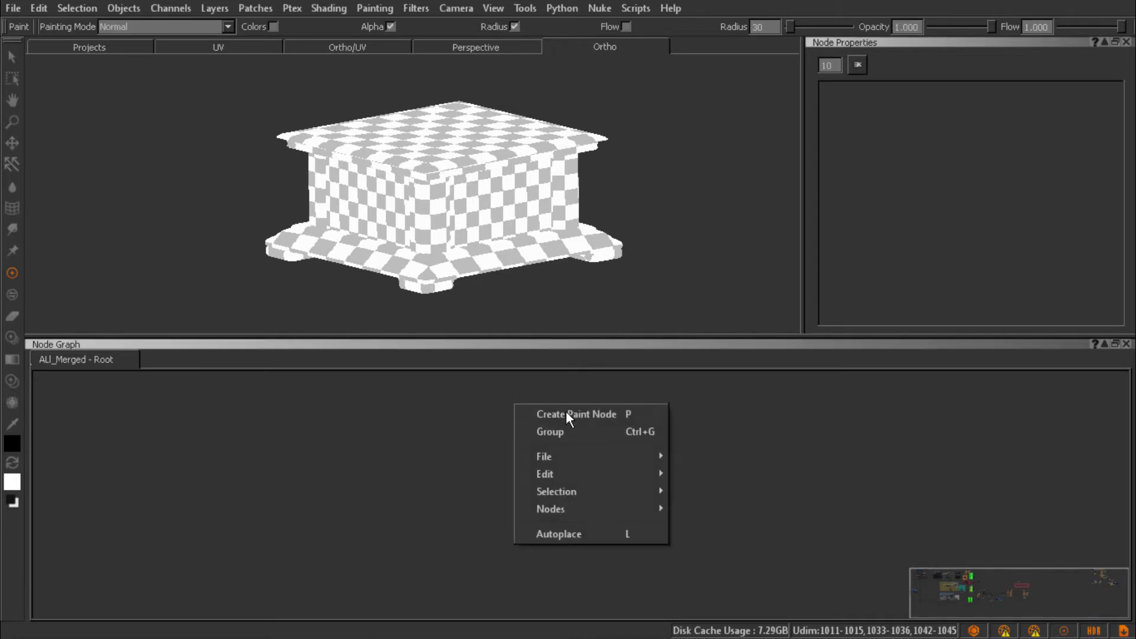
{"action": "mouse_move", "coordinate": [592, 509]}
{"action": "mouse_move", "coordinate": [742, 438]}
{"action": "mouse_move", "coordinate": [840, 613]}
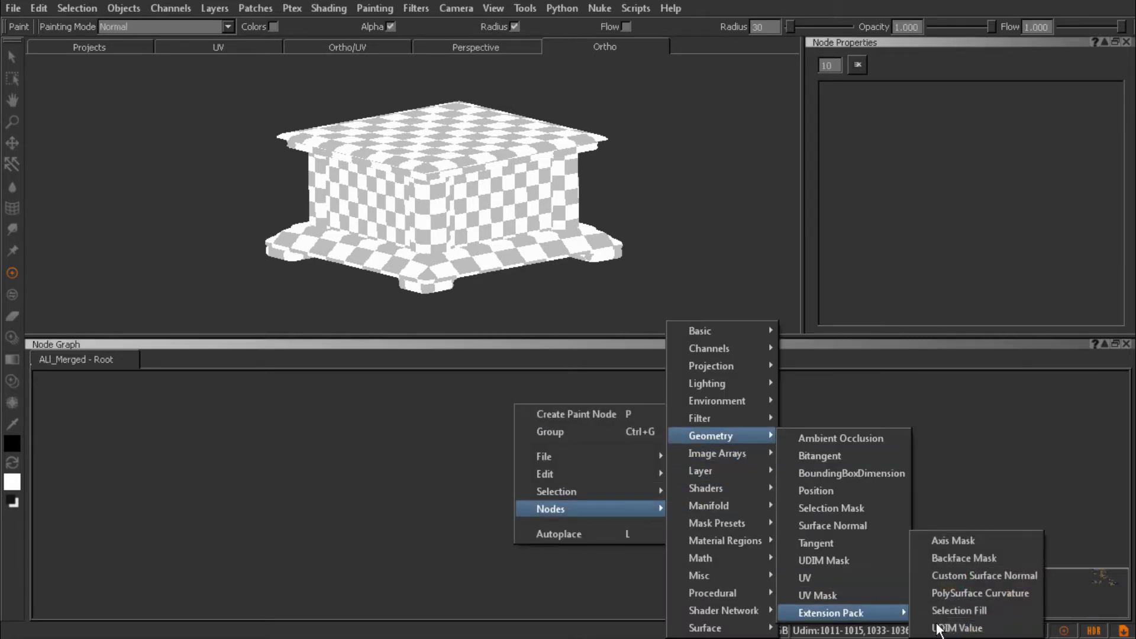
{"action": "left_click", "coordinate": [991, 628]}
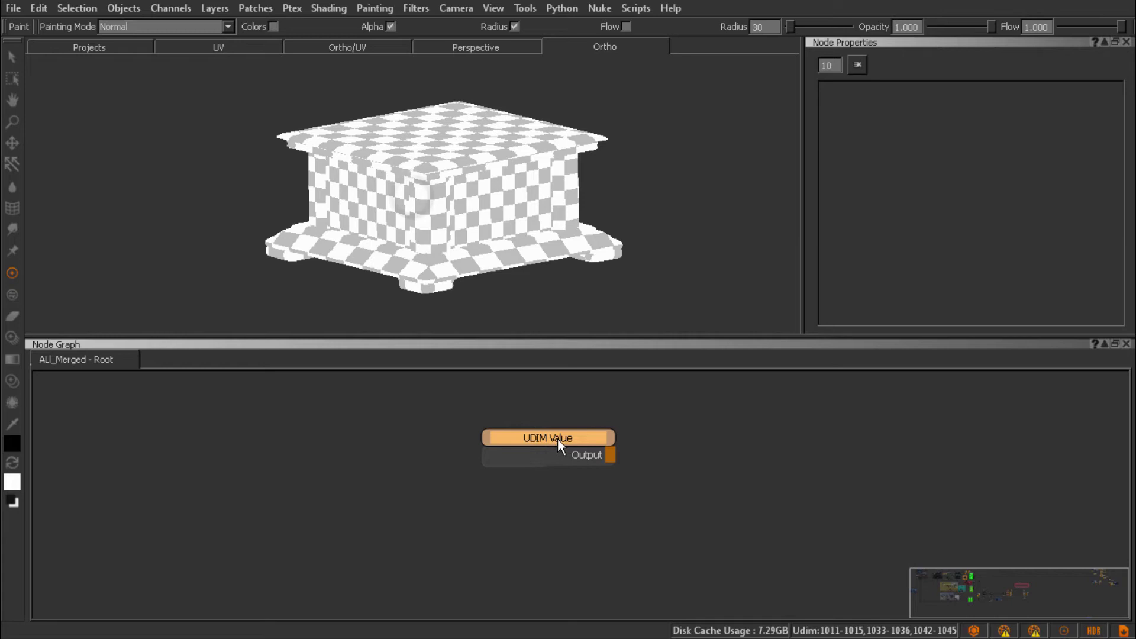
{"action": "left_click", "coordinate": [557, 438]}
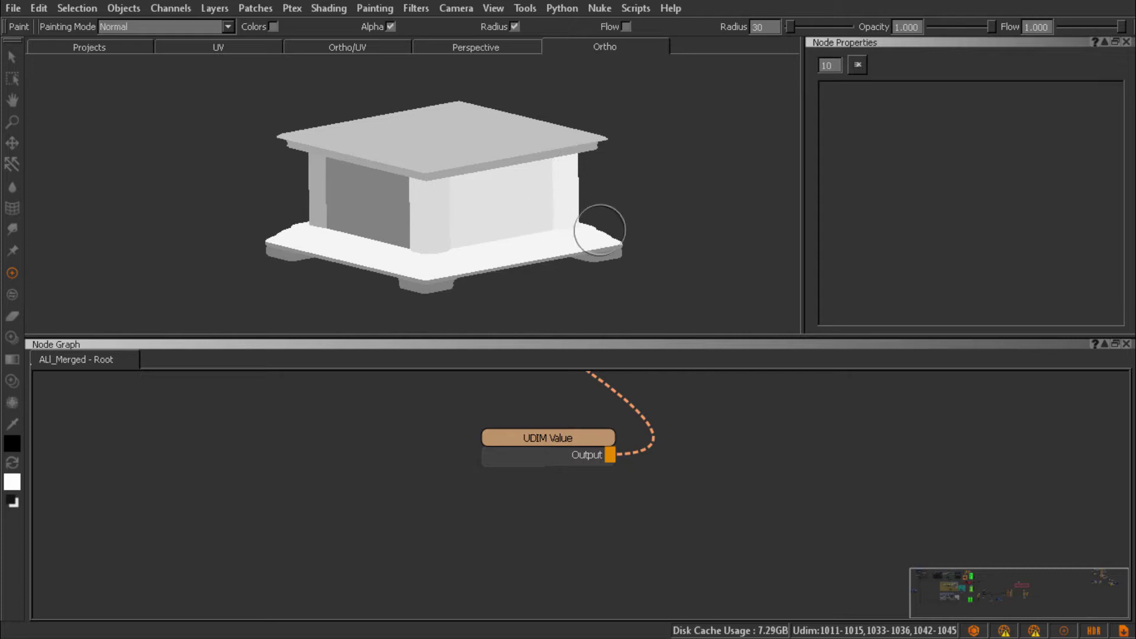
- Open the UDIM Value node's properties and change its output type to UDIM Number
{"action": "left_click", "coordinate": [551, 437]}
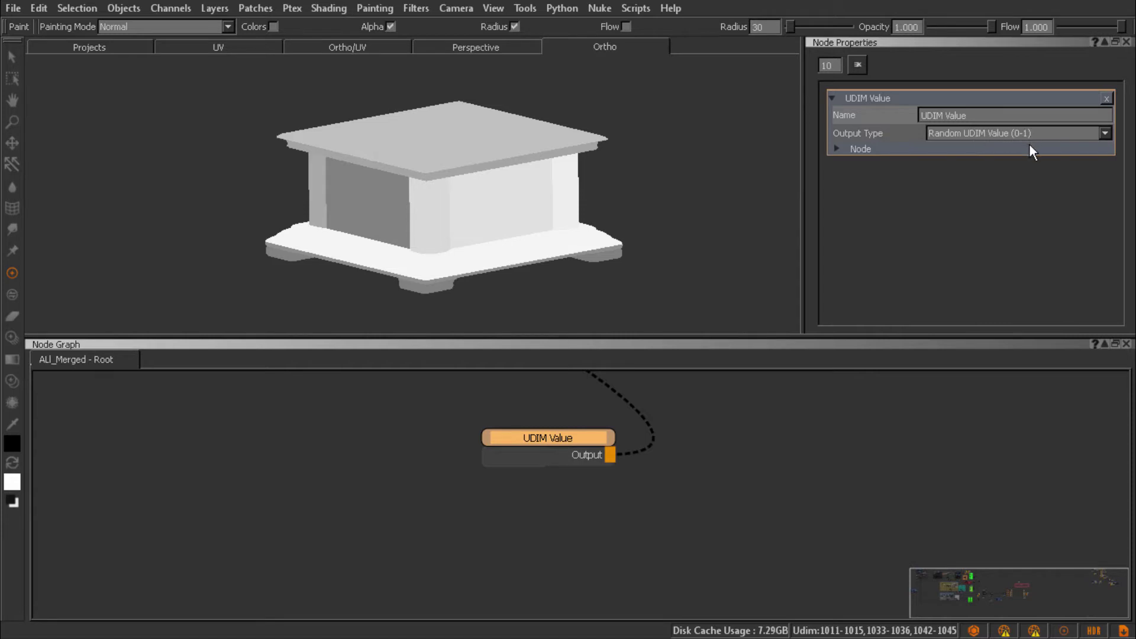
{"action": "left_click", "coordinate": [1012, 135]}
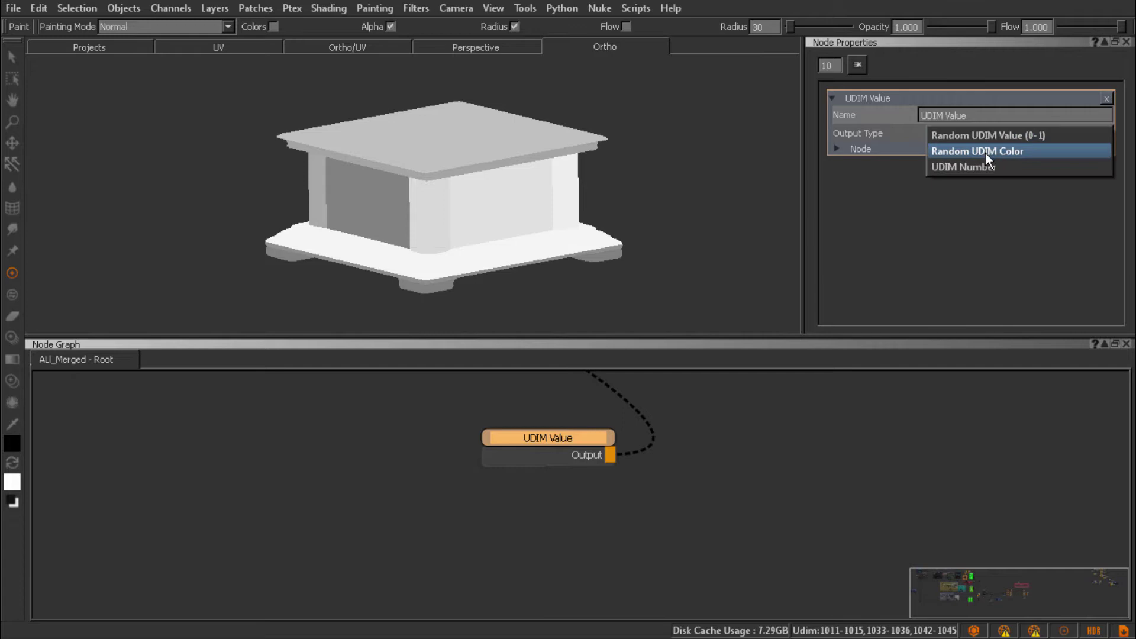
{"action": "left_click", "coordinate": [985, 152]}
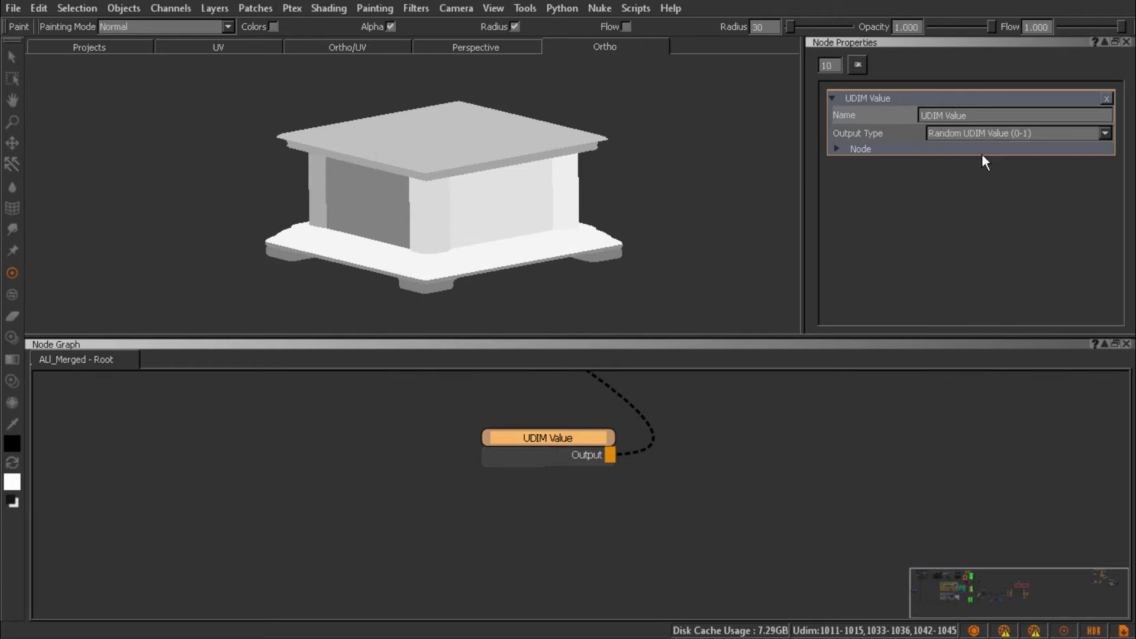
{"action": "left_click", "coordinate": [984, 135]}
{"action": "left_click", "coordinate": [975, 151]}
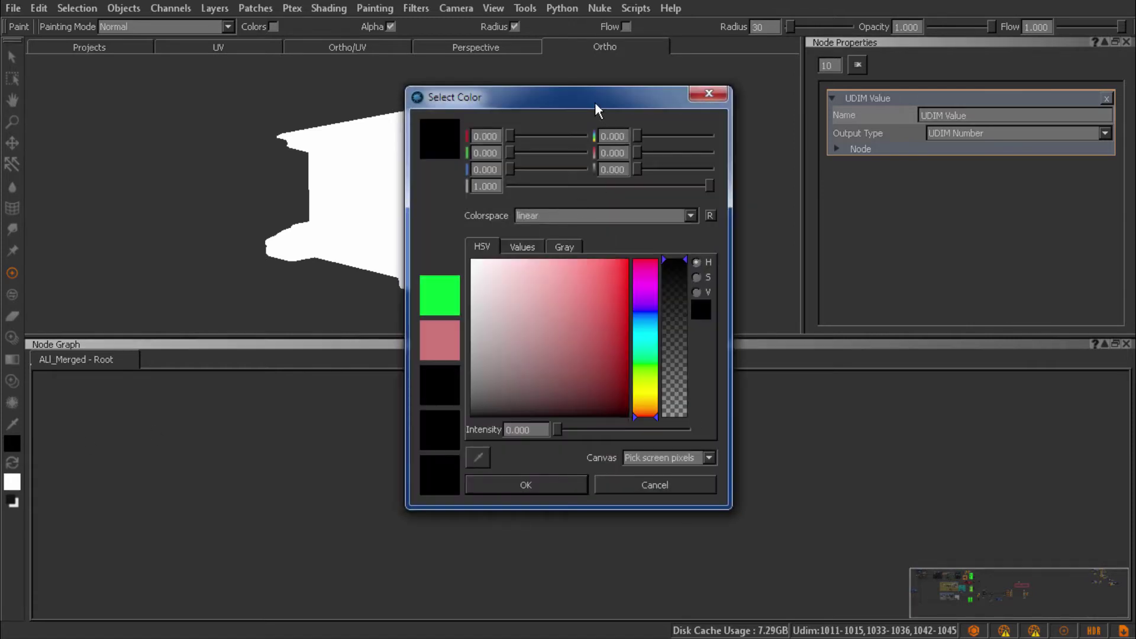
- Sample the UDIM value from the model's side with the color picker set to Pick raw pixels
{"action": "left_click_drag", "start_coordinate": [595, 102], "coordinate": [805, 76]}
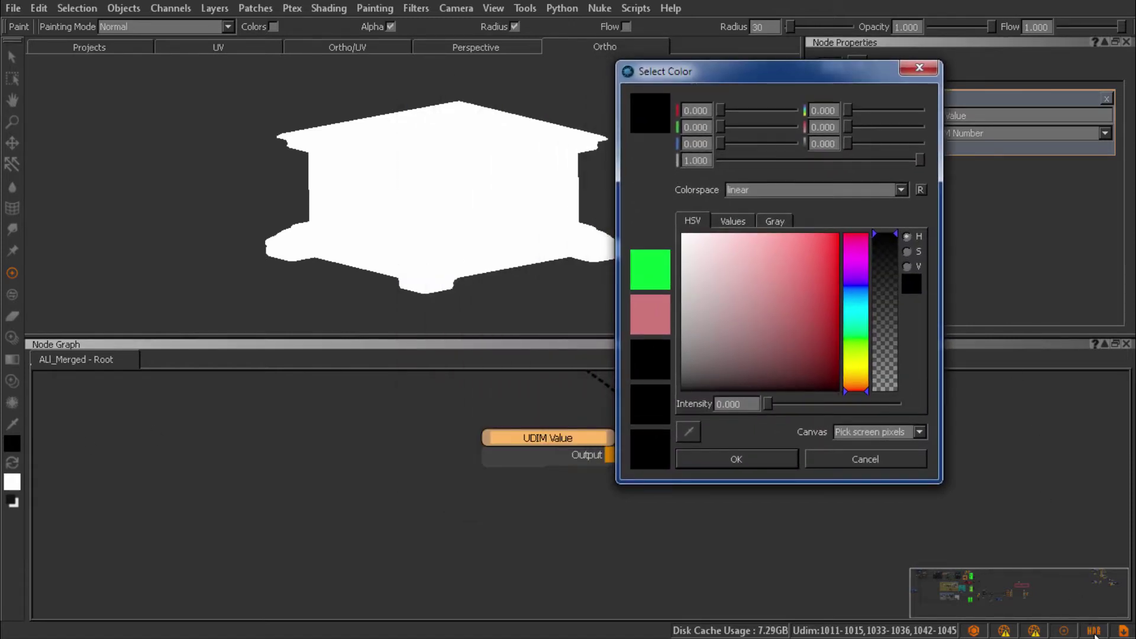
{"action": "left_click", "coordinate": [863, 432]}
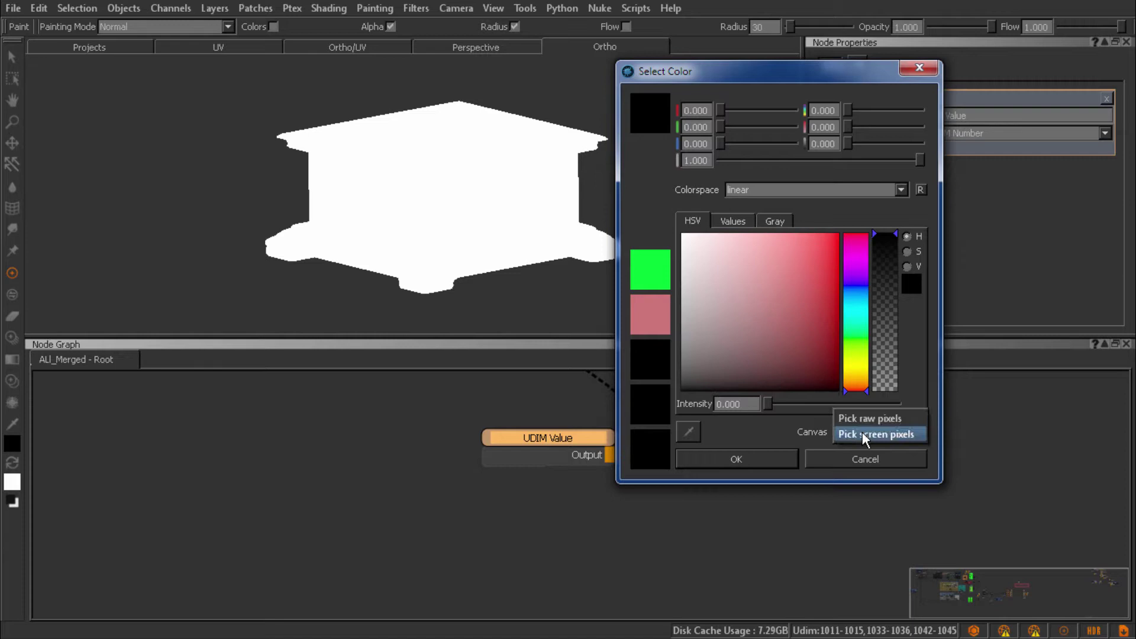
{"action": "left_click", "coordinate": [869, 420]}
{"action": "left_click", "coordinate": [689, 431]}
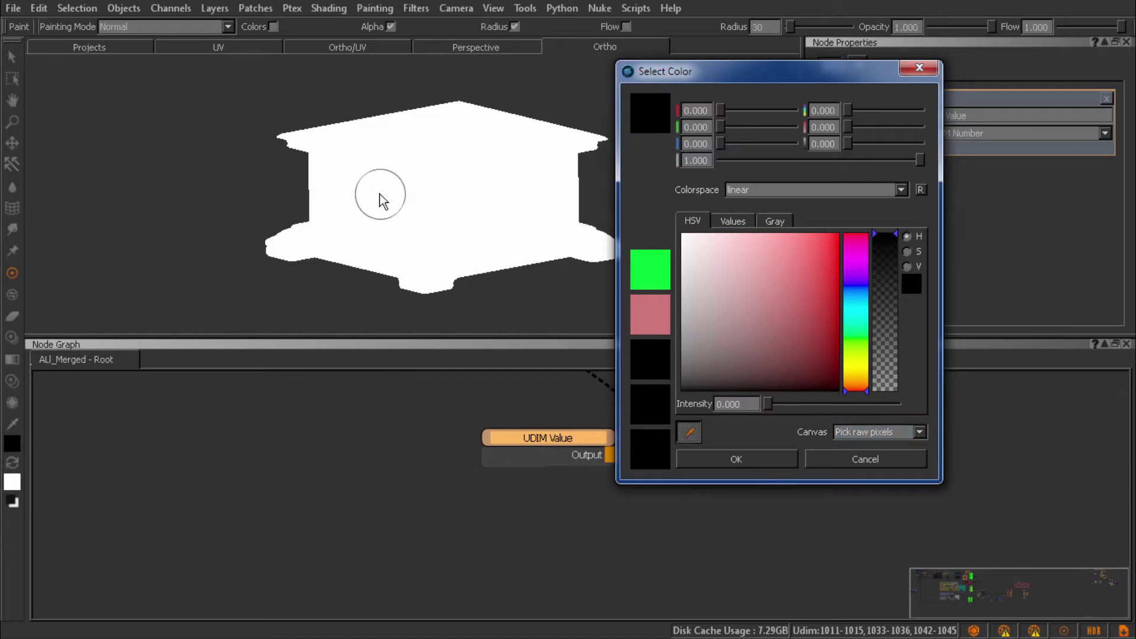
{"action": "left_click", "coordinate": [418, 212]}
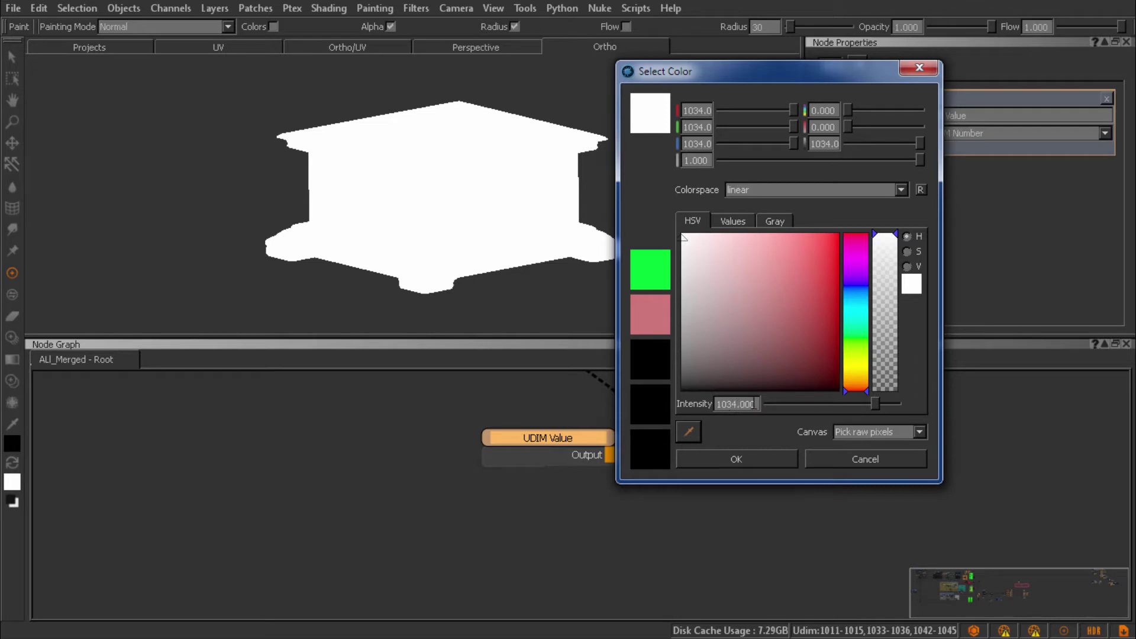
{"action": "left_click", "coordinate": [748, 464]}
- Add a Set Range node, connect the UDIM Value output to its Input, and open its properties
{"action": "middle_click_drag", "start_coordinate": [732, 474], "coordinate": [620, 487]}
{"action": "left_click", "coordinate": [615, 455]}
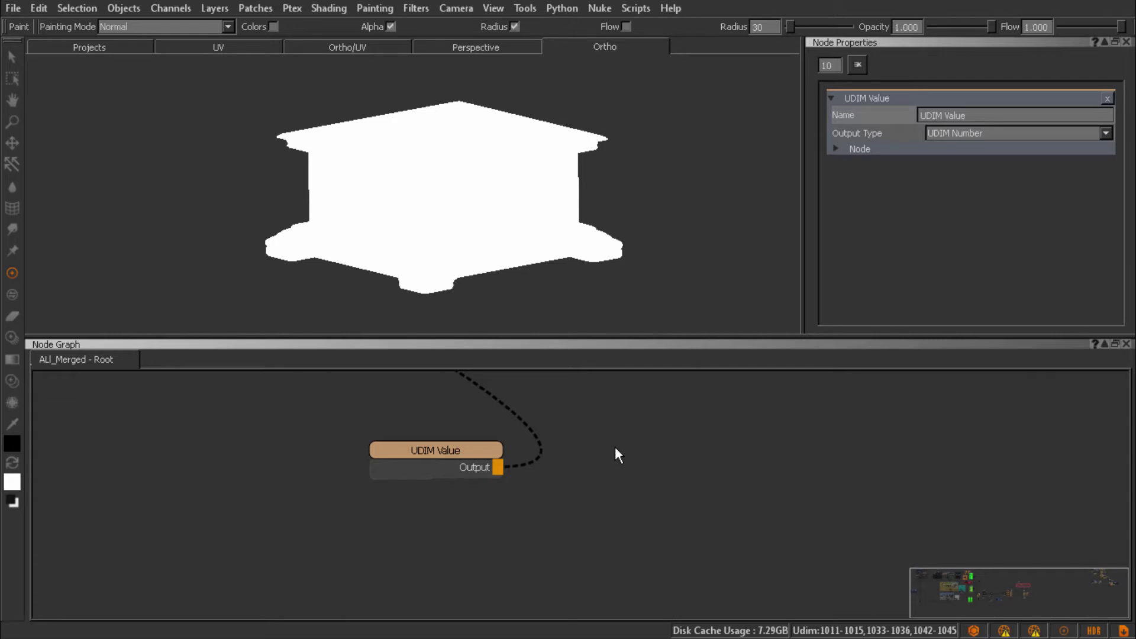
{"action": "key", "text": "Tab"}
{"action": "type", "text": "set"}
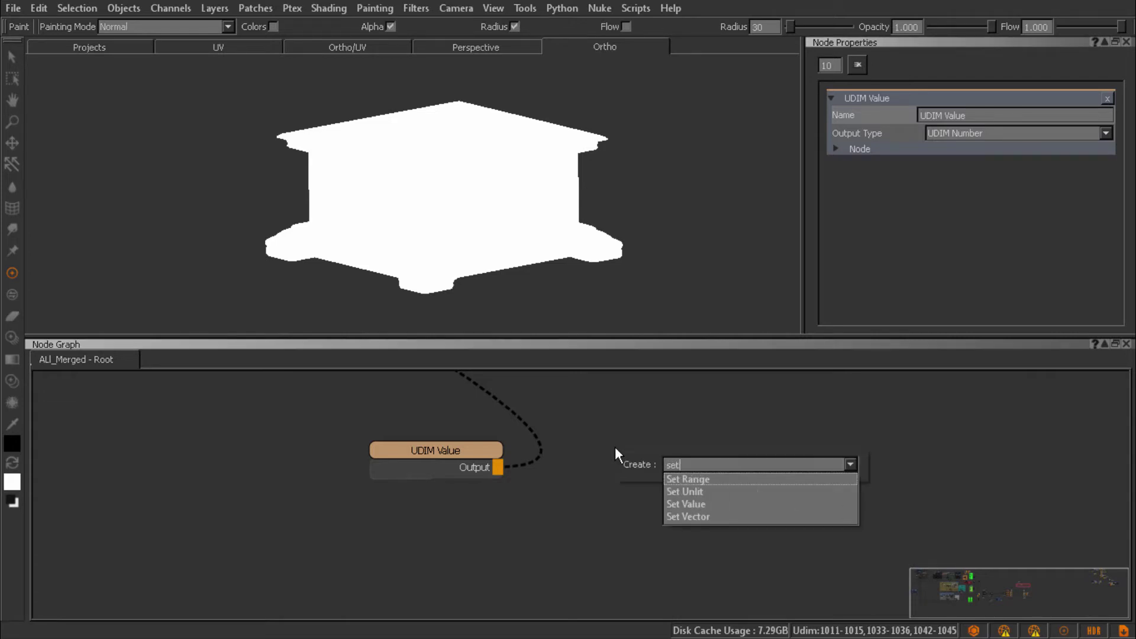
{"action": "key", "text": "Return"}
{"action": "left_click_drag", "start_coordinate": [500, 468], "coordinate": [621, 490]}
{"action": "double_click", "coordinate": [674, 455]}
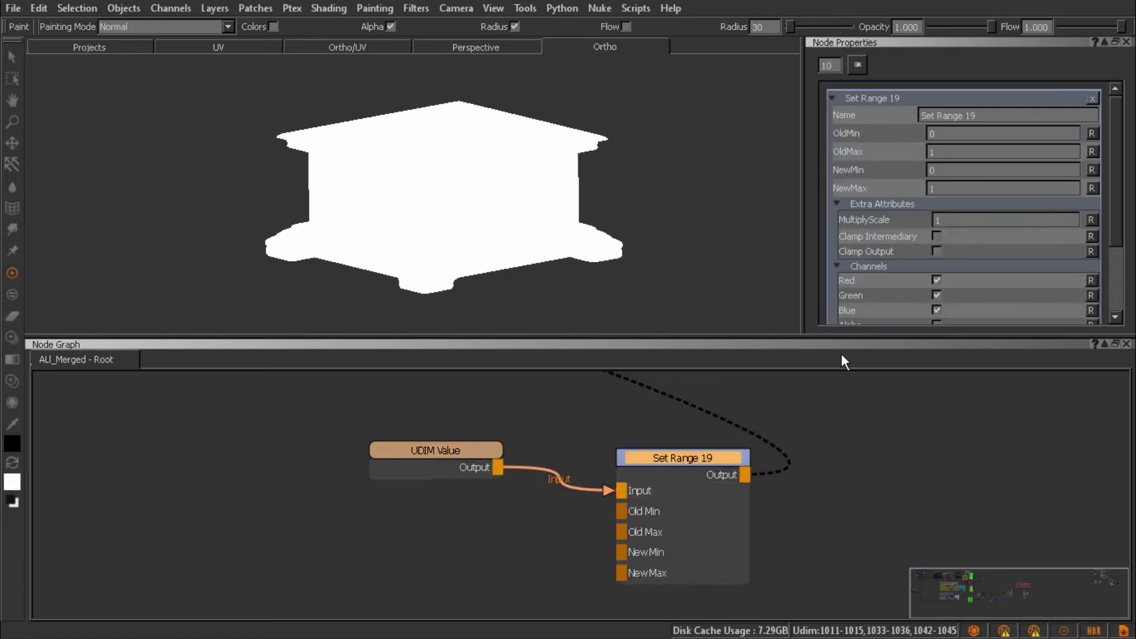
- Set the Set Range node's OldMin to 1013 and OldMax to 1014 and inspect the mask on the model
{"action": "left_click", "coordinate": [928, 134]}
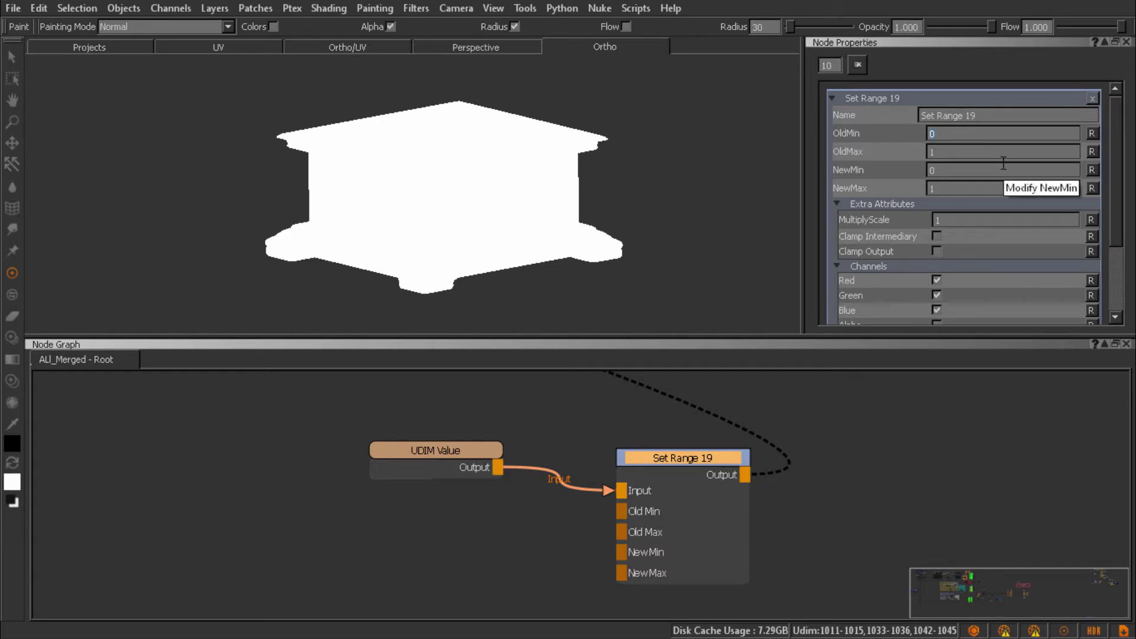
{"action": "type", "text": "1013"}
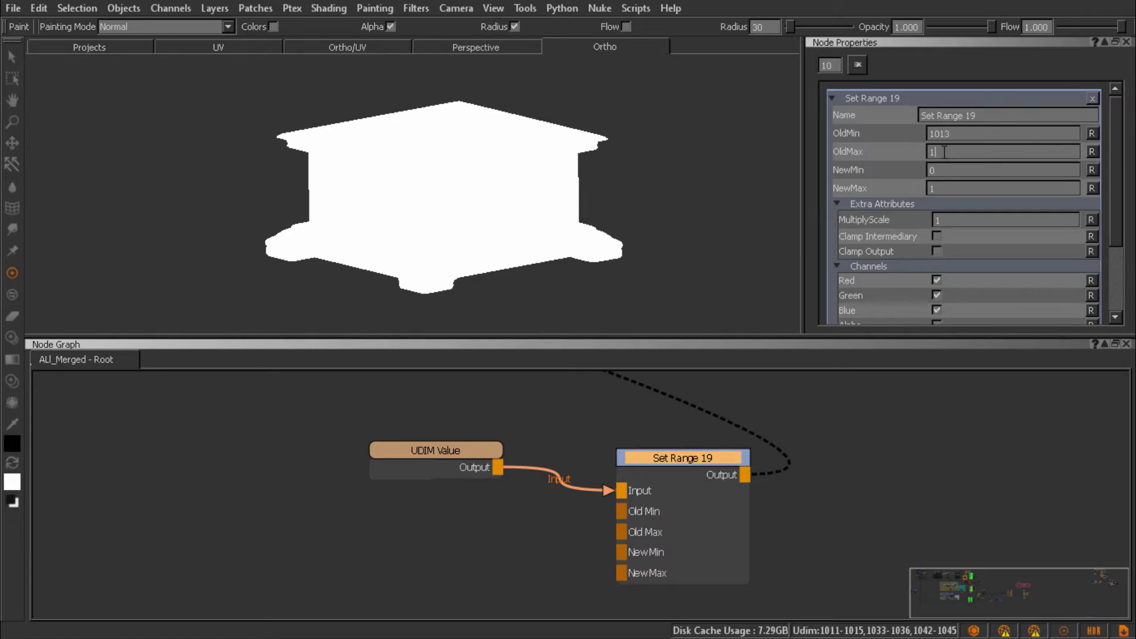
{"action": "key", "text": "Tab"}
{"action": "type", "text": "1014"}
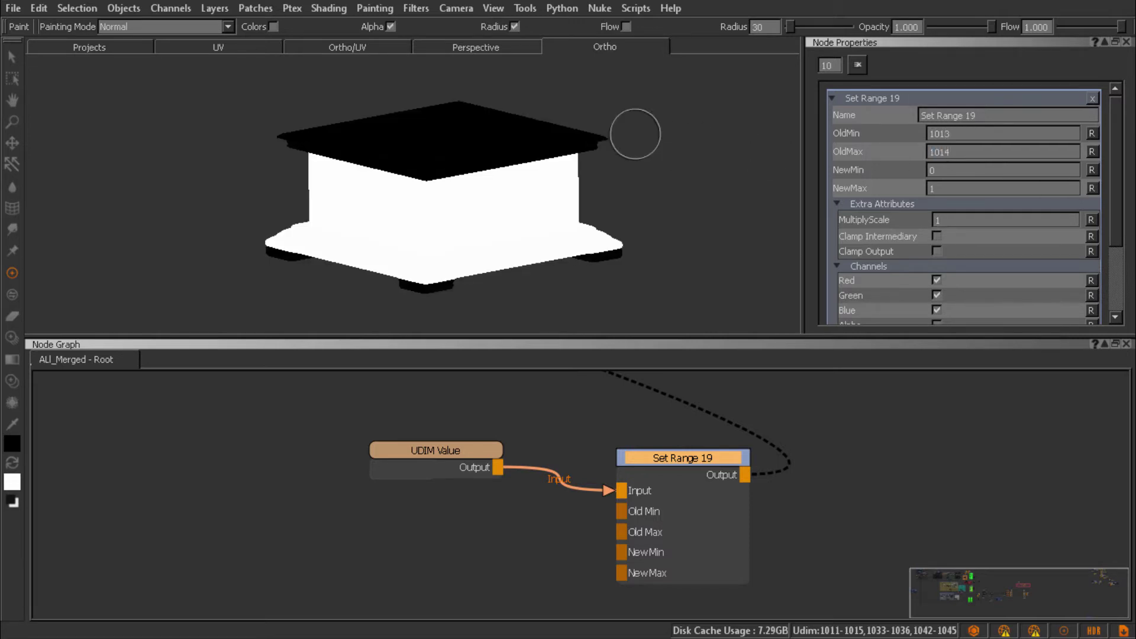
{"action": "mouse_move", "coordinate": [682, 153]}
{"action": "left_mouse_down", "text": "alt"}
{"action": "mouse_move", "coordinate": [704, 140]}
{"action": "mouse_move", "coordinate": [681, 151]}
{"action": "left_mouse_up", "text": "alt"}
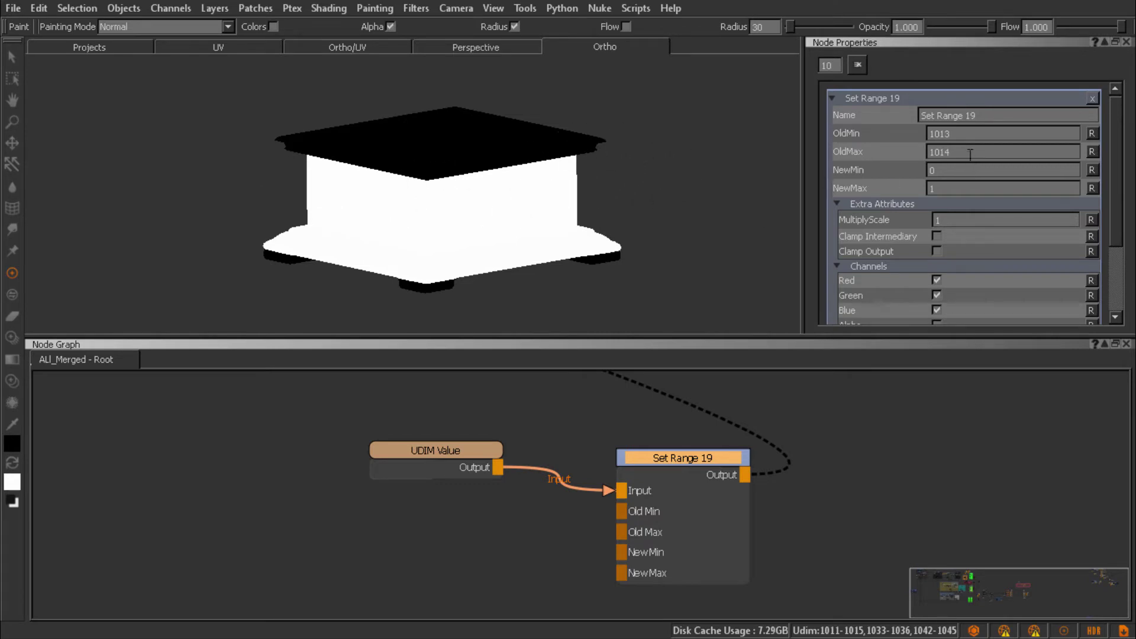
- Change the Set Range node's OldMax to 1016
{"action": "type", "text": "16"}
{"action": "key", "text": "BackSpace"}
{"action": "key", "text": "BackSpace"}
{"action": "key", "text": "BackSpace"}
{"action": "type", "text": "6"}
{"action": "key", "text": "Return"}
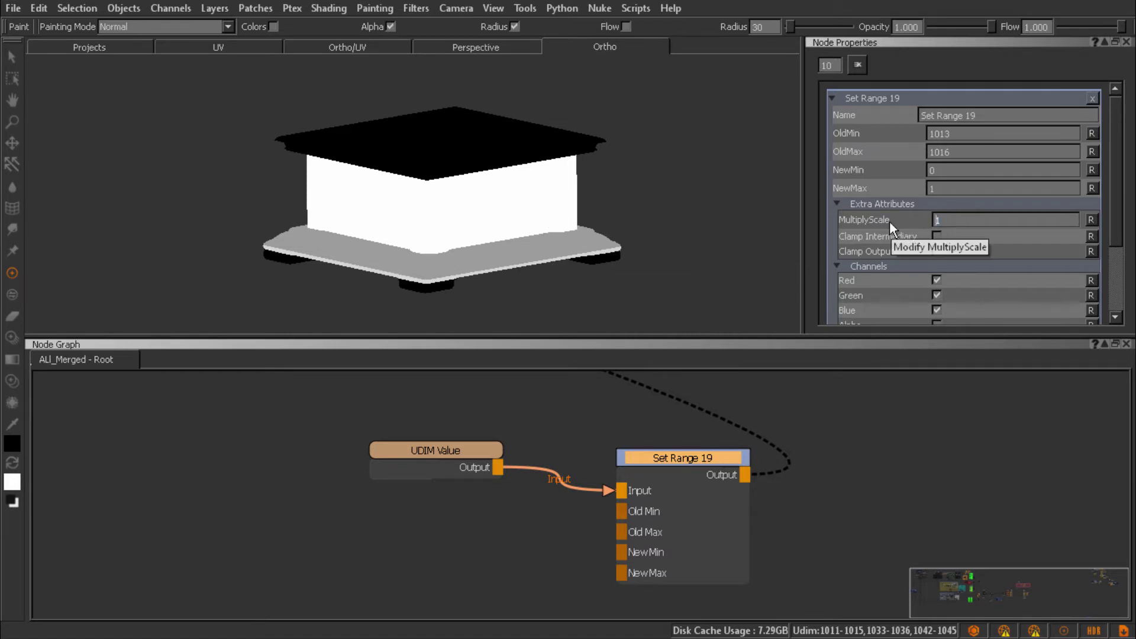
- Set the Set Range node's MultiplyScale to 10 and enable Clamp Output
{"action": "type", "text": "0"}
{"action": "key", "text": "Return"}
{"action": "mouse_move", "coordinate": [700, 185]}
{"action": "left_mouse_down", "text": "alt"}
{"action": "mouse_move", "coordinate": [672, 175]}
{"action": "mouse_move", "coordinate": [662, 186]}
{"action": "mouse_move", "coordinate": [659, 176]}
{"action": "mouse_move", "coordinate": [679, 186]}
{"action": "left_mouse_up", "text": "alt"}
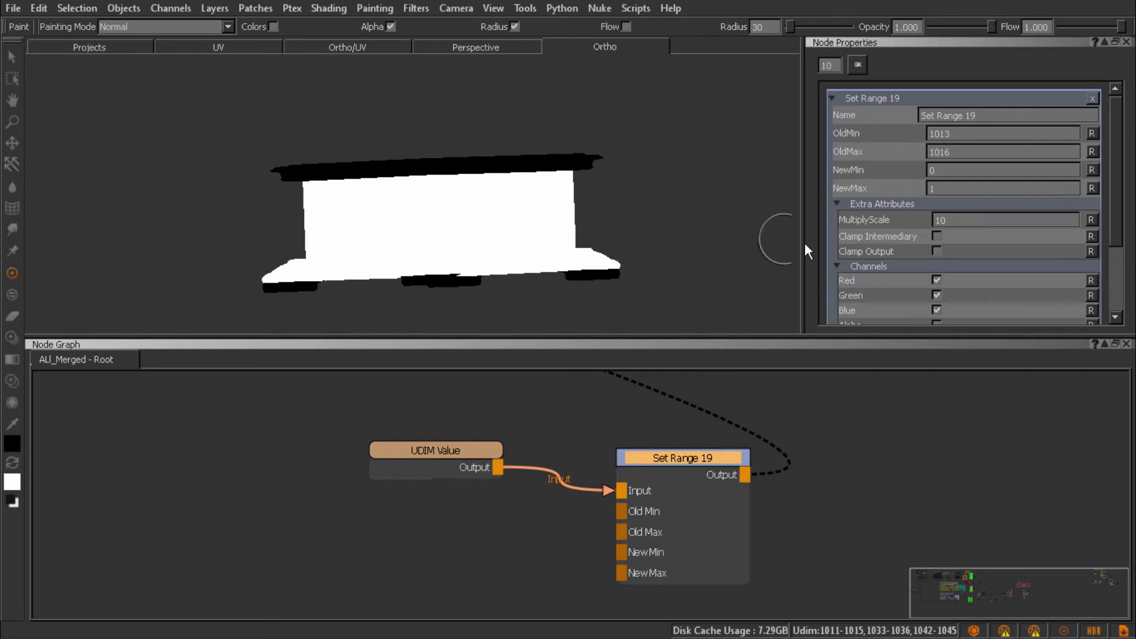
{"action": "left_click", "coordinate": [936, 251]}
- Switch the UDIM Value node's output type to Random UDIM Value (0-1)
{"action": "middle_click_drag", "start_coordinate": [851, 426], "coordinate": [676, 416]}
{"action": "left_click", "coordinate": [720, 442]}
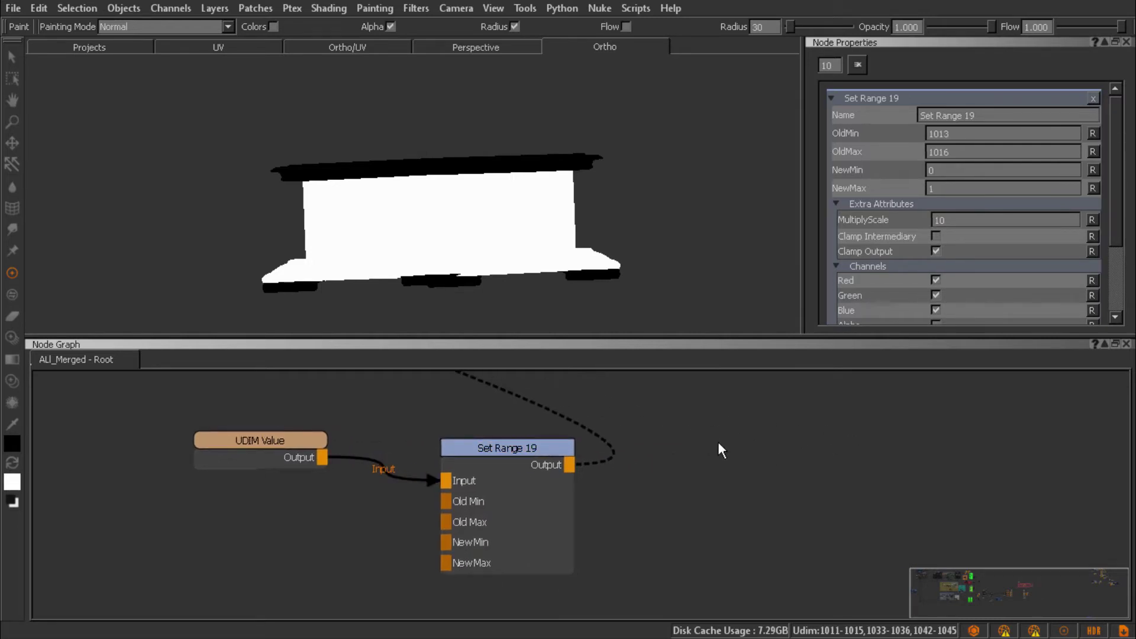
{"action": "left_click", "coordinate": [294, 442]}
{"action": "left_click", "coordinate": [993, 133]}
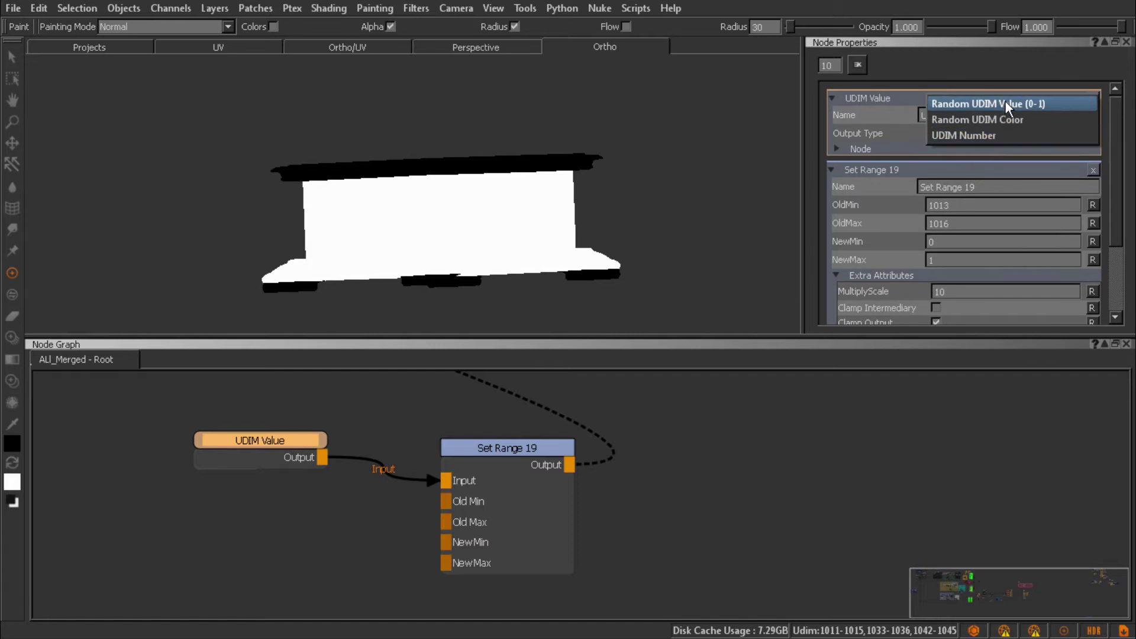
{"action": "left_click", "coordinate": [1006, 99]}
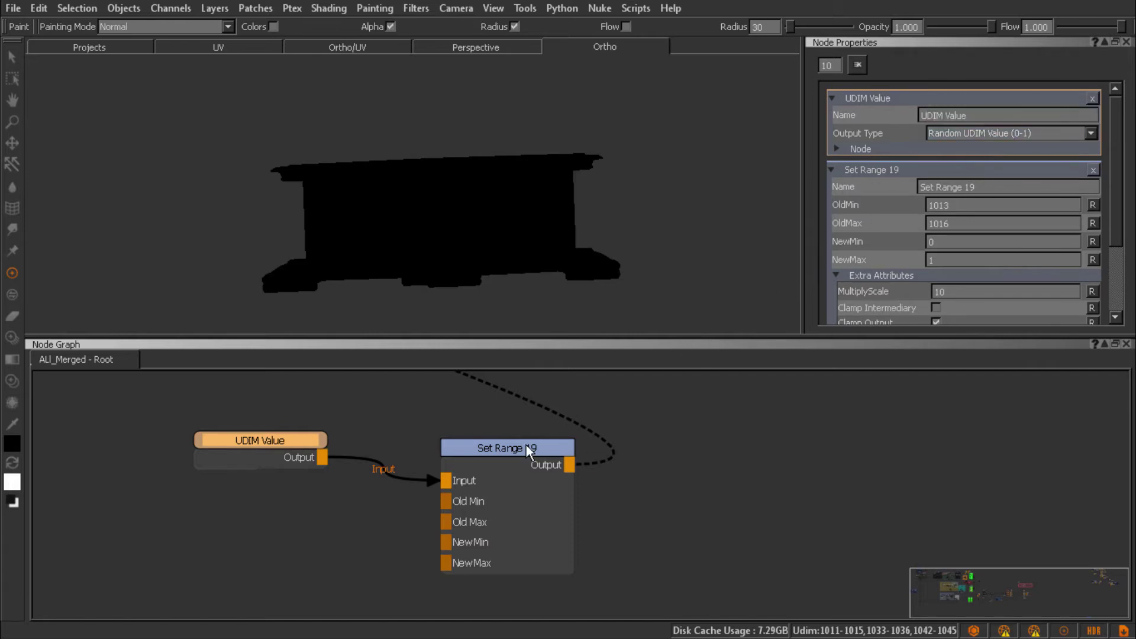
- Reset OldMin, OldMax and MultiplyScale of the Set Range node to their defaults
{"action": "left_click_drag", "start_coordinate": [526, 445], "coordinate": [532, 445]}
{"action": "left_click", "coordinate": [1091, 134]}
{"action": "left_click", "coordinate": [1092, 151]}
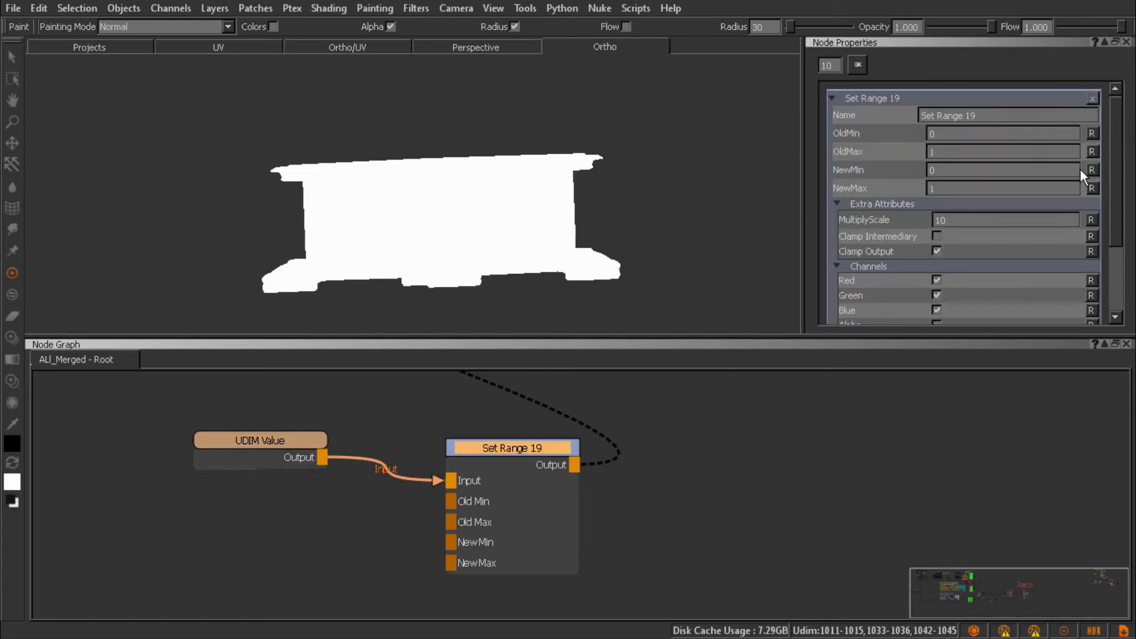
{"action": "left_click", "coordinate": [1090, 220]}
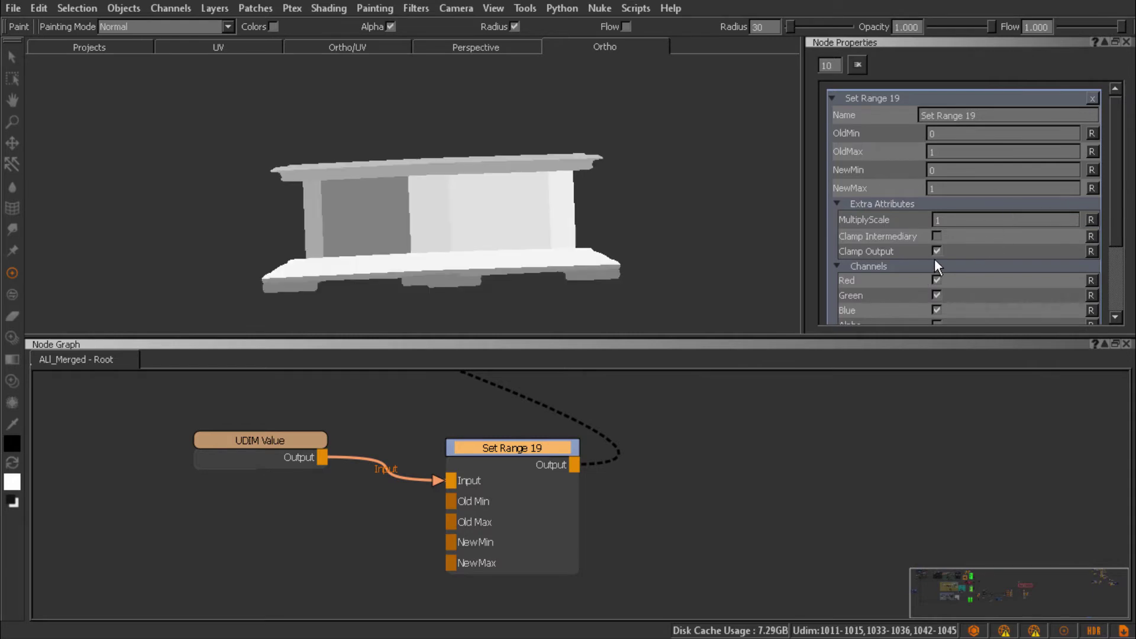
- Add a Cloud (extended) node, feed the Set Range output into its Size input, and view the cloud on the model
{"action": "left_click", "coordinate": [766, 451]}
{"action": "key", "text": "Tab"}
{"action": "type", "text": "Cloud"}
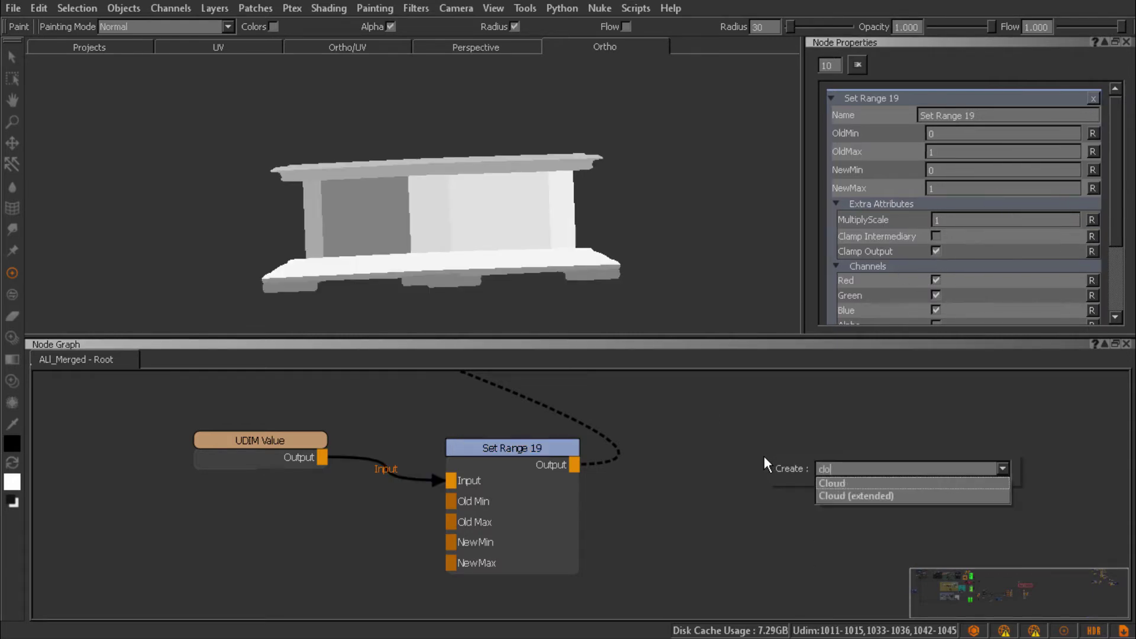
{"action": "key", "text": "Down"}
{"action": "key", "text": "Return"}
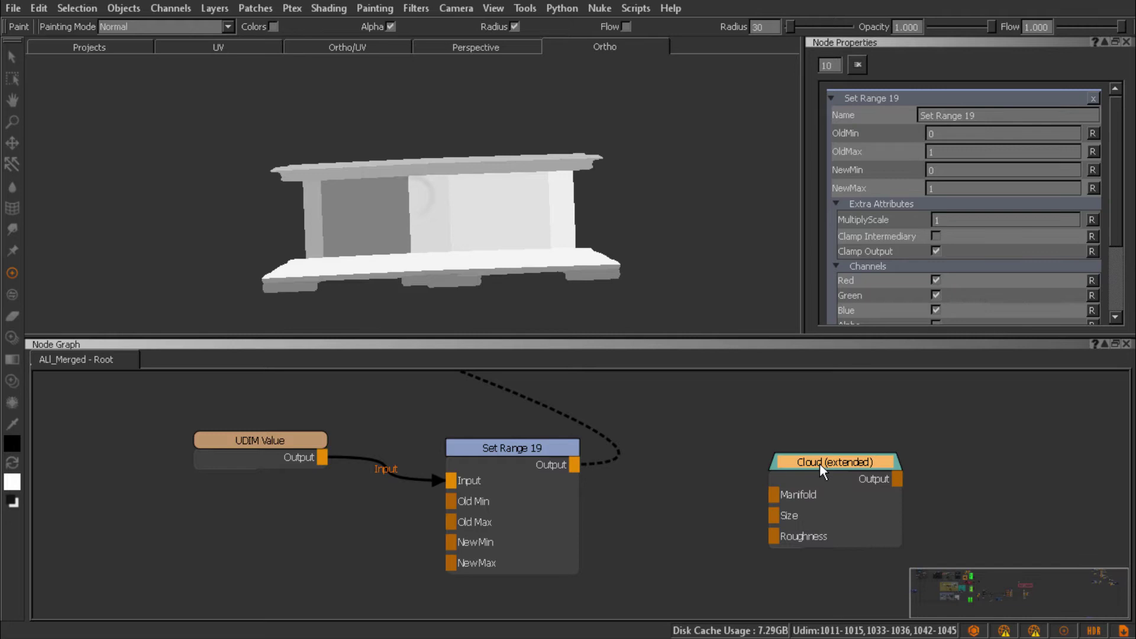
{"action": "left_click_drag", "start_coordinate": [818, 463], "coordinate": [783, 438]}
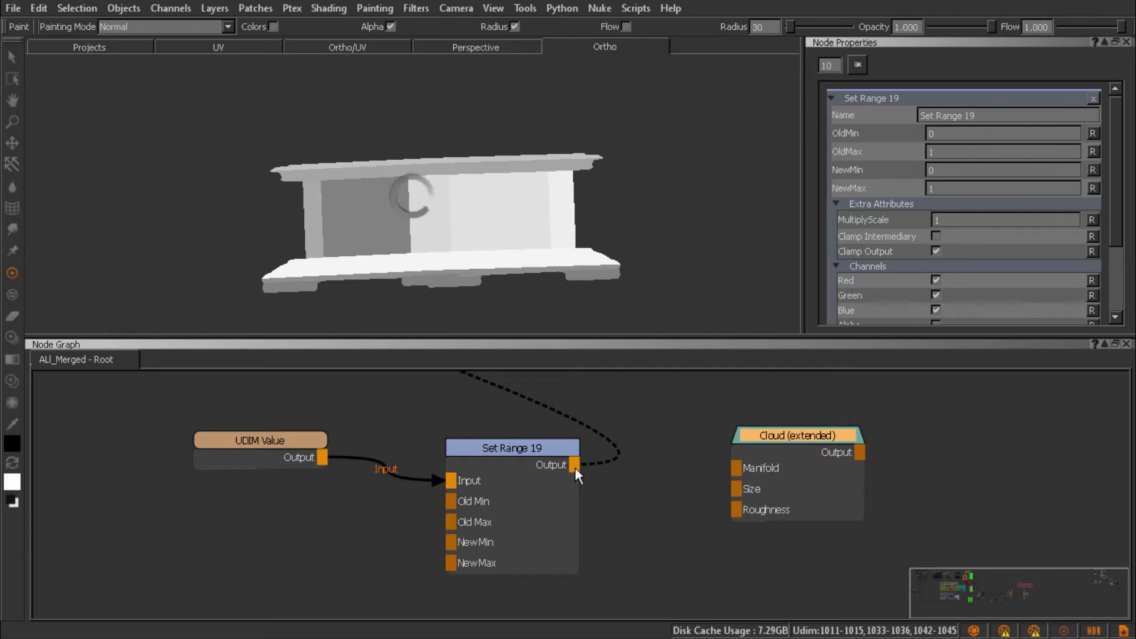
{"action": "left_click_drag", "start_coordinate": [574, 465], "coordinate": [740, 491]}
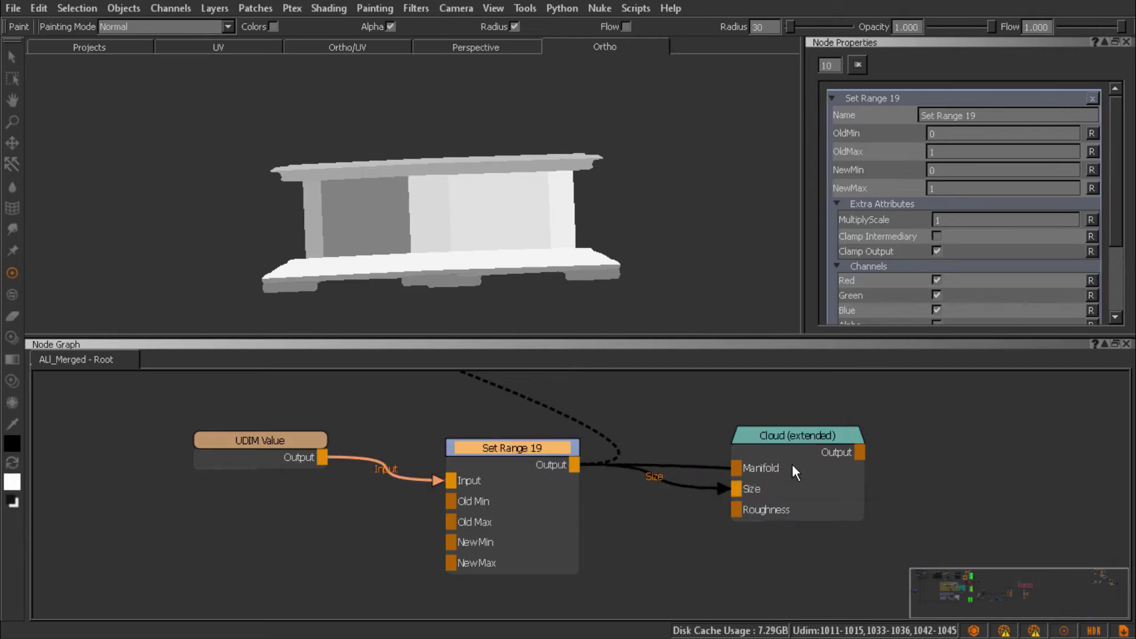
{"action": "left_click", "coordinate": [813, 431]}
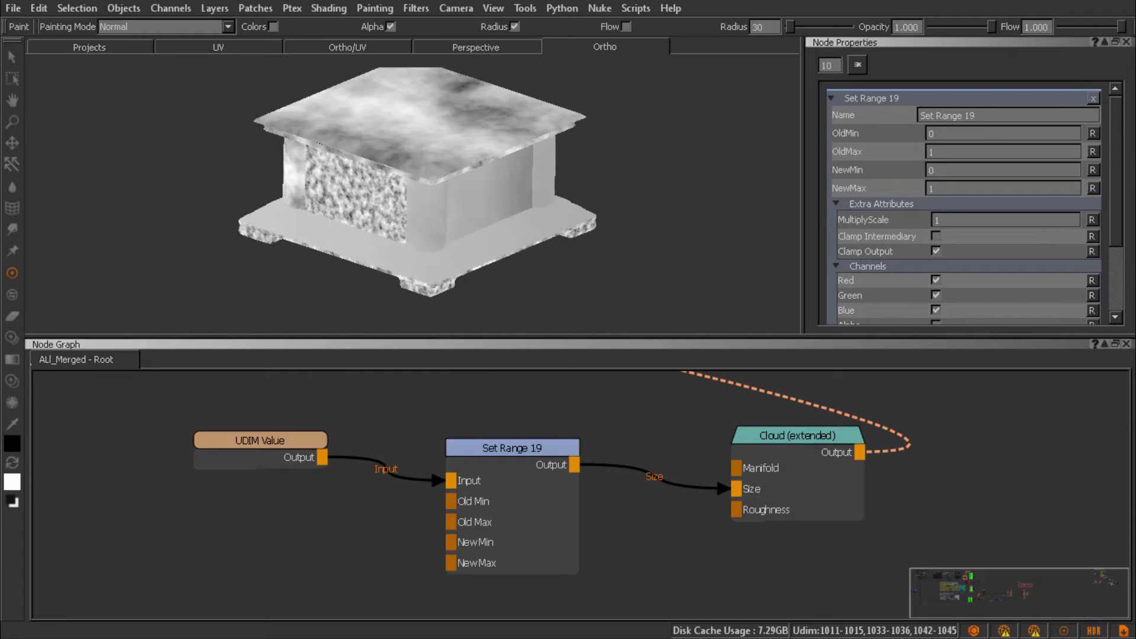
- Set the Set Range node's NewMin to 0.4 and NewMax to 0.8, and inspect the cloud variation around the model
{"action": "left_click", "coordinate": [529, 450]}
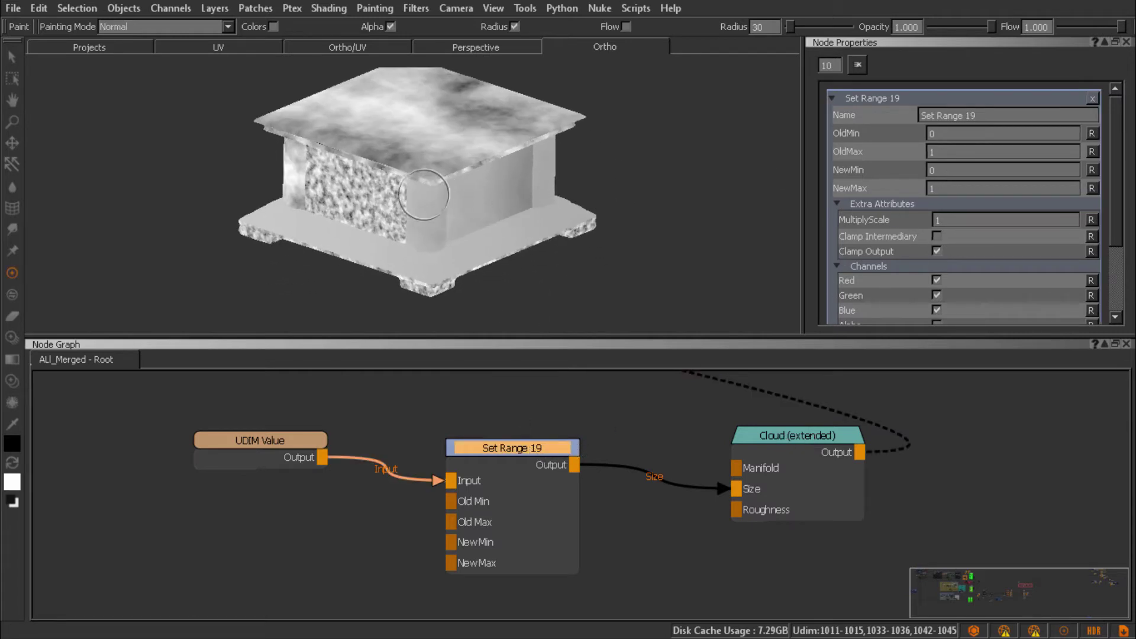
{"action": "left_click", "coordinate": [956, 171]}
{"action": "type", "text": ".4"}
{"action": "key", "text": "Return"}
{"action": "double_click", "coordinate": [952, 188]}
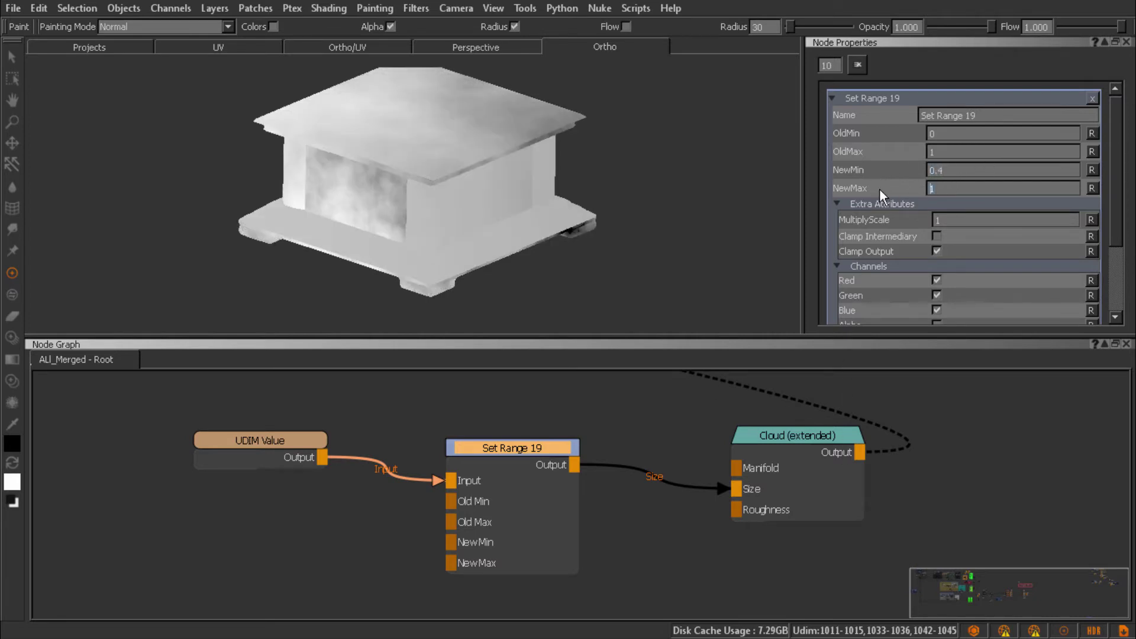
{"action": "type", "text": "0.8"}
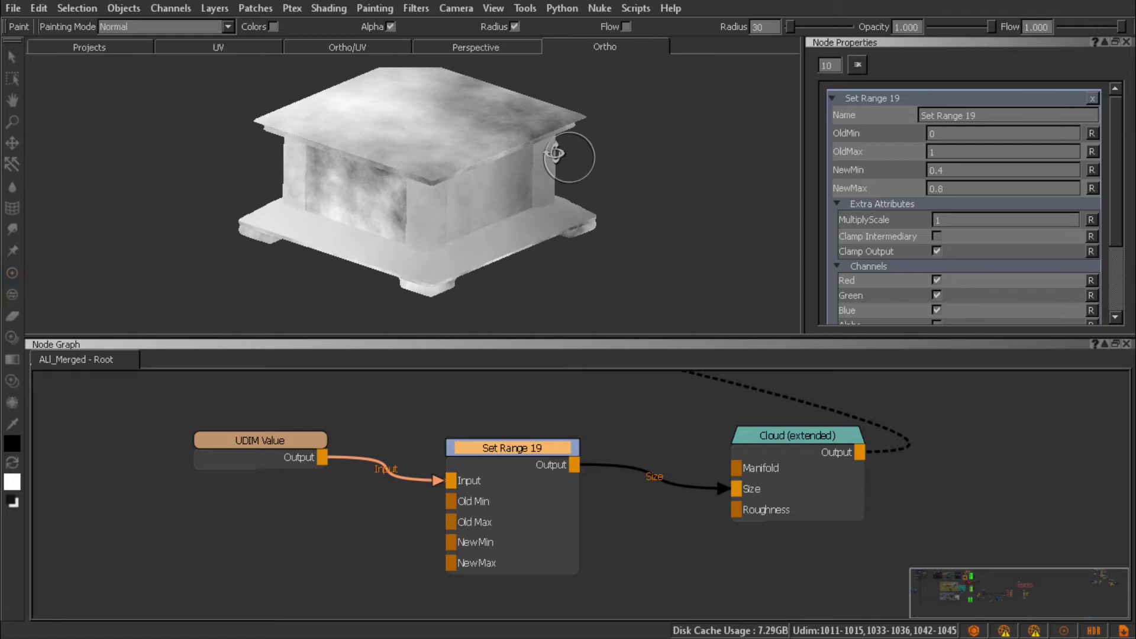
{"action": "left_click_drag", "start_coordinate": [569, 158], "coordinate": [497, 236], "text": "alt"}
{"action": "scroll", "coordinate": [732, 438], "scroll_direction": "down", "scroll_amount": 2}
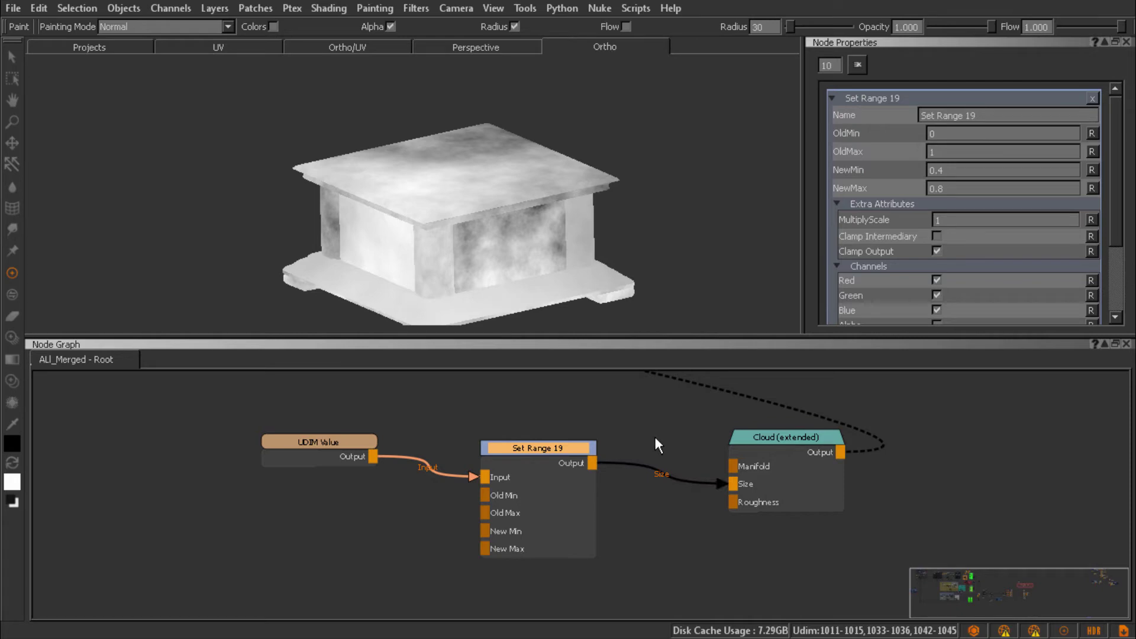
- Insert a Jitter Color node between Merge 3 and BaseColor_Channel, and view its output on the model
{"action": "scroll", "coordinate": [640, 450], "scroll_direction": "down", "scroll_amount": 2}
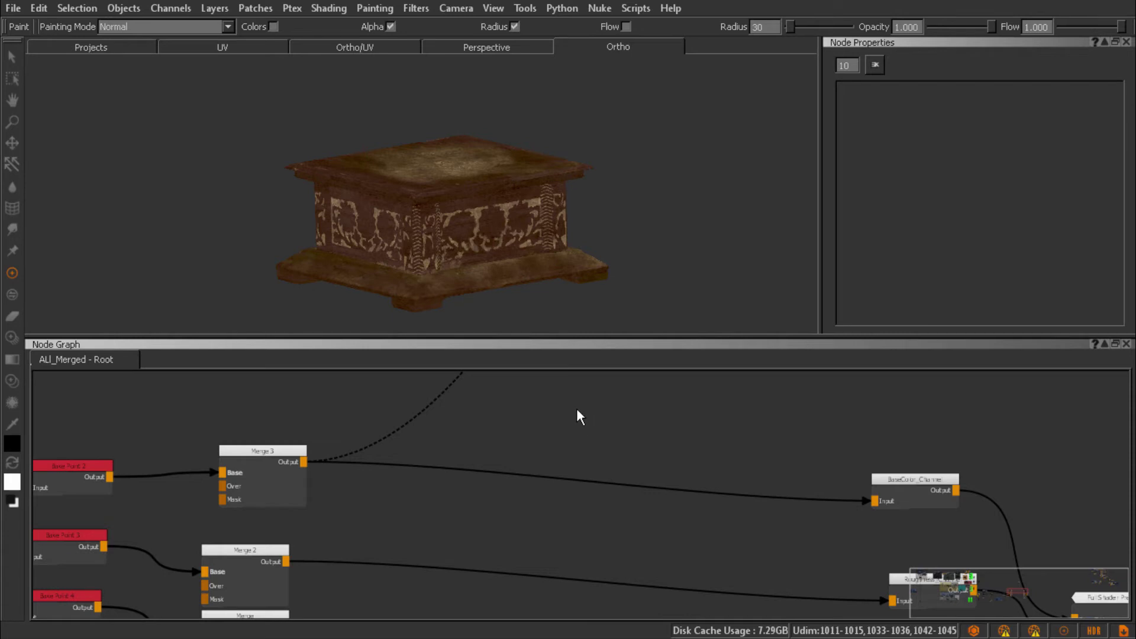
{"action": "key", "text": "Tab"}
{"action": "type", "text": "jitter"}
{"action": "key", "text": "Return"}
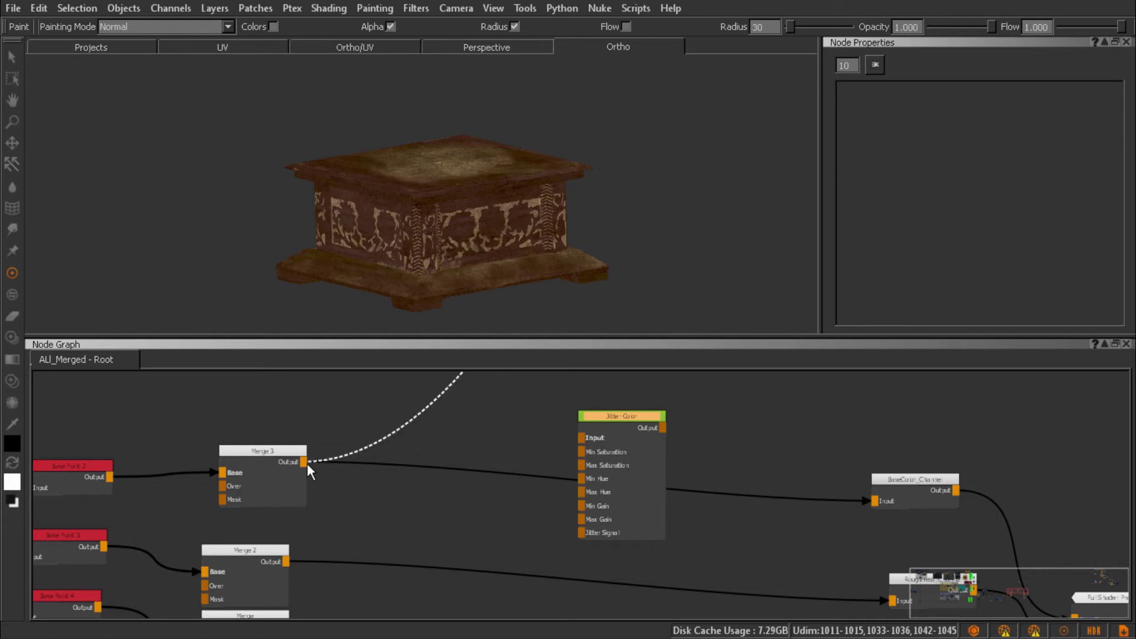
{"action": "left_click_drag", "start_coordinate": [303, 462], "coordinate": [584, 438]}
{"action": "left_click_drag", "start_coordinate": [662, 428], "coordinate": [875, 501]}
{"action": "key", "text": "1"}
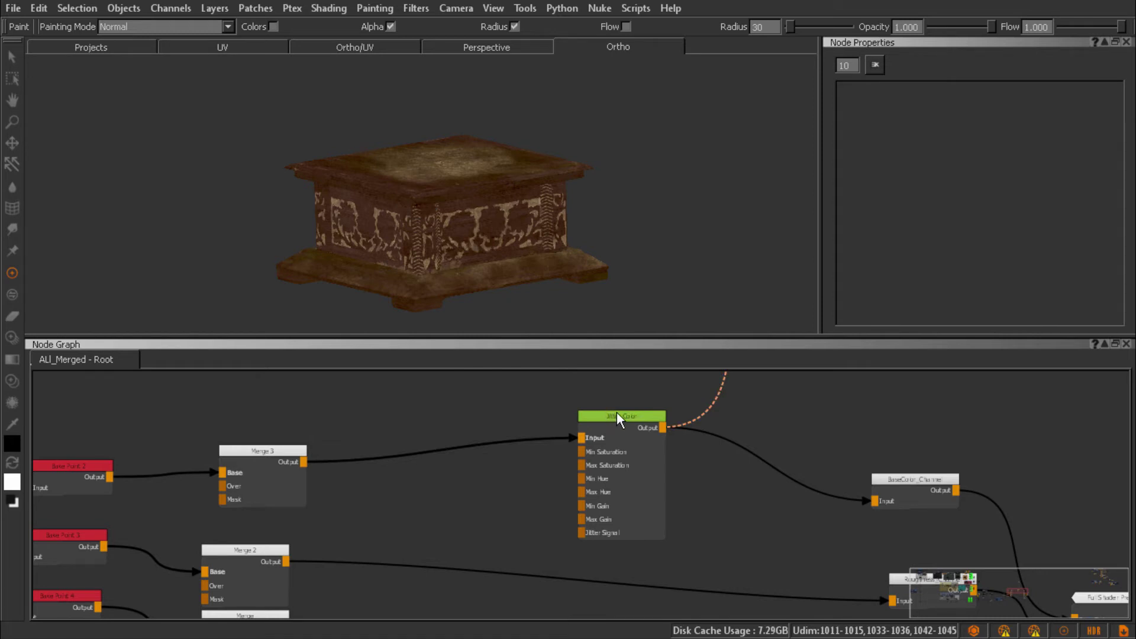
- Open the Jitter Color node's properties and set Min Saturation Offset to about -0.969
{"action": "double_click", "coordinate": [615, 416]}
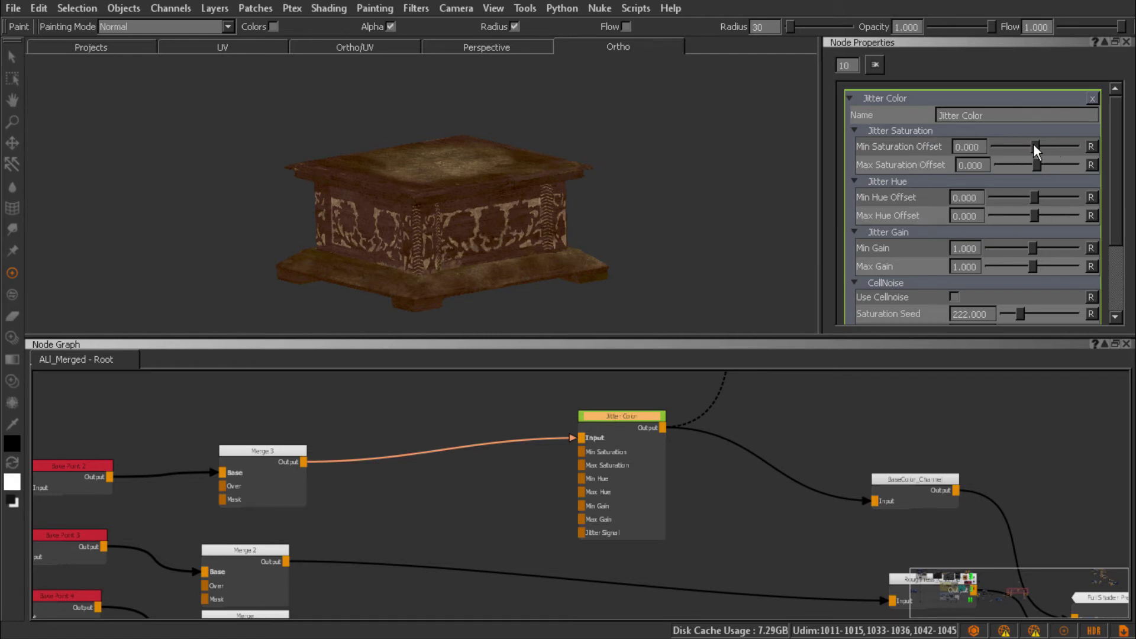
{"action": "left_click_drag", "start_coordinate": [1033, 143], "coordinate": [1012, 152]}
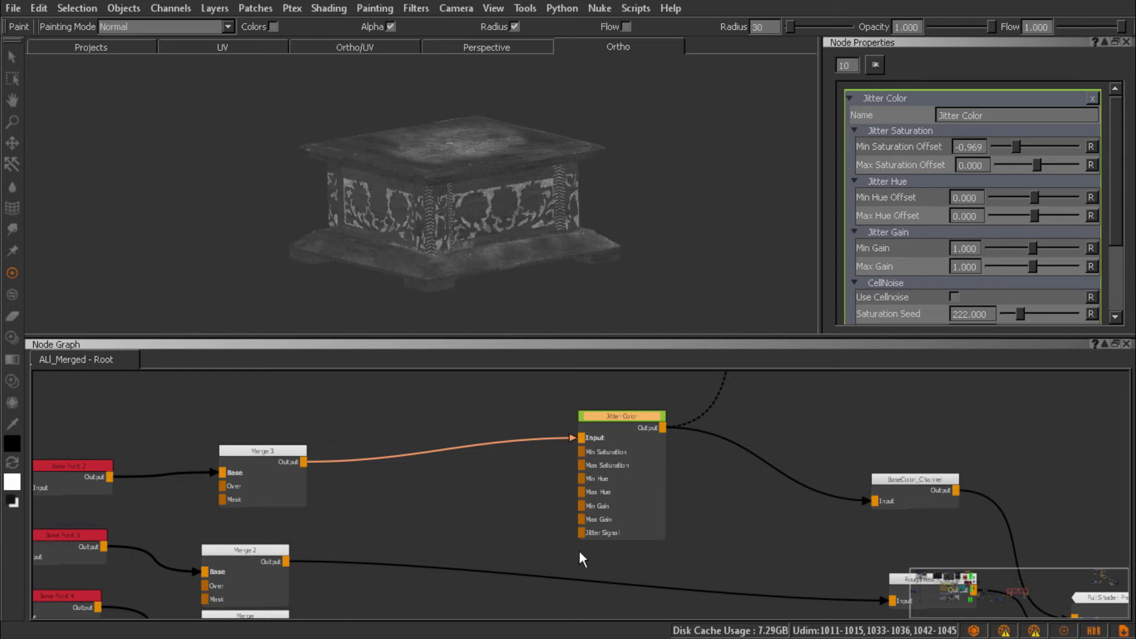
- Add a Cloud node and connect its output to the Jitter Color node's Jitter Signal input
{"action": "middle_click_drag", "start_coordinate": [691, 562], "coordinate": [695, 503]}
{"action": "scroll", "coordinate": [606, 485], "scroll_direction": "up", "scroll_amount": 2}
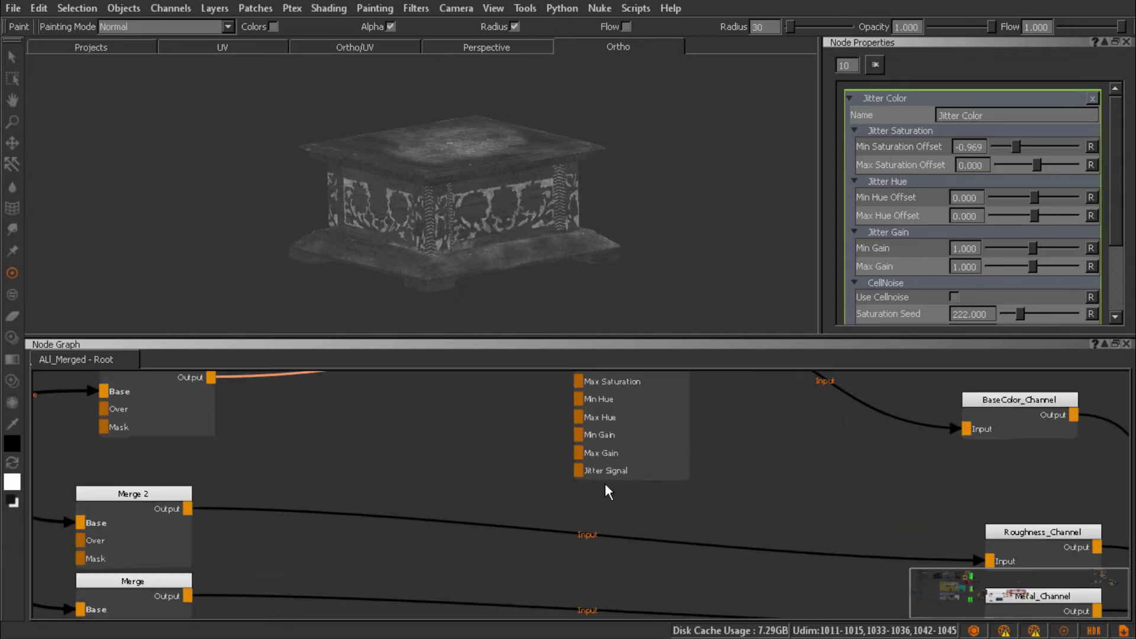
{"action": "middle_click_drag", "start_coordinate": [714, 425], "coordinate": [707, 463]}
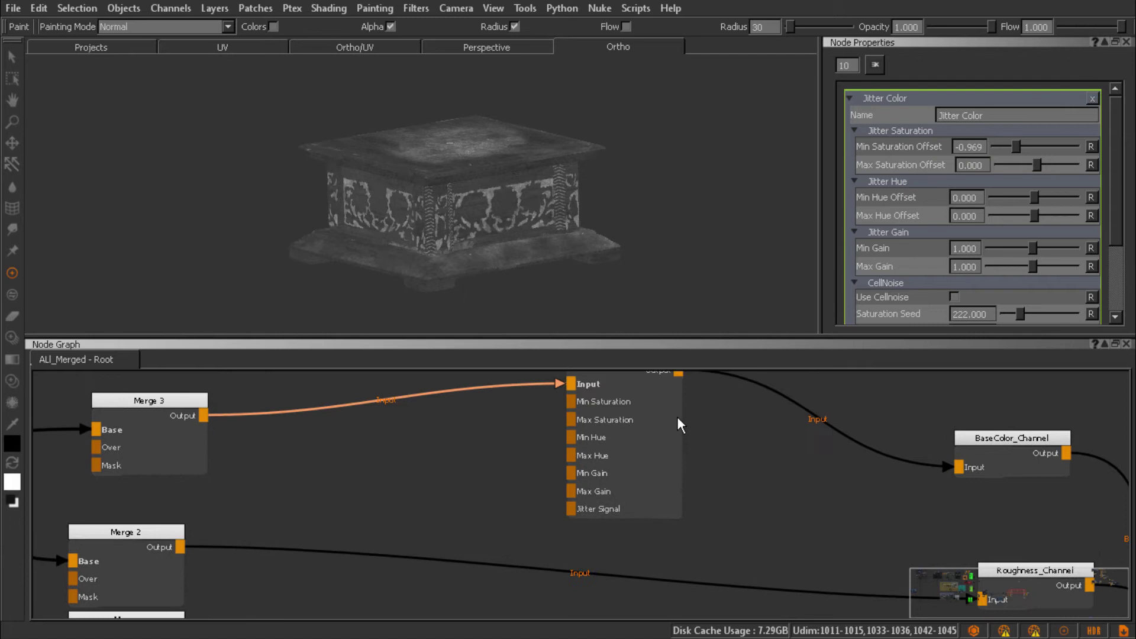
{"action": "middle_click_drag", "start_coordinate": [675, 520], "coordinate": [637, 486]}
{"action": "left_click", "coordinate": [466, 449]}
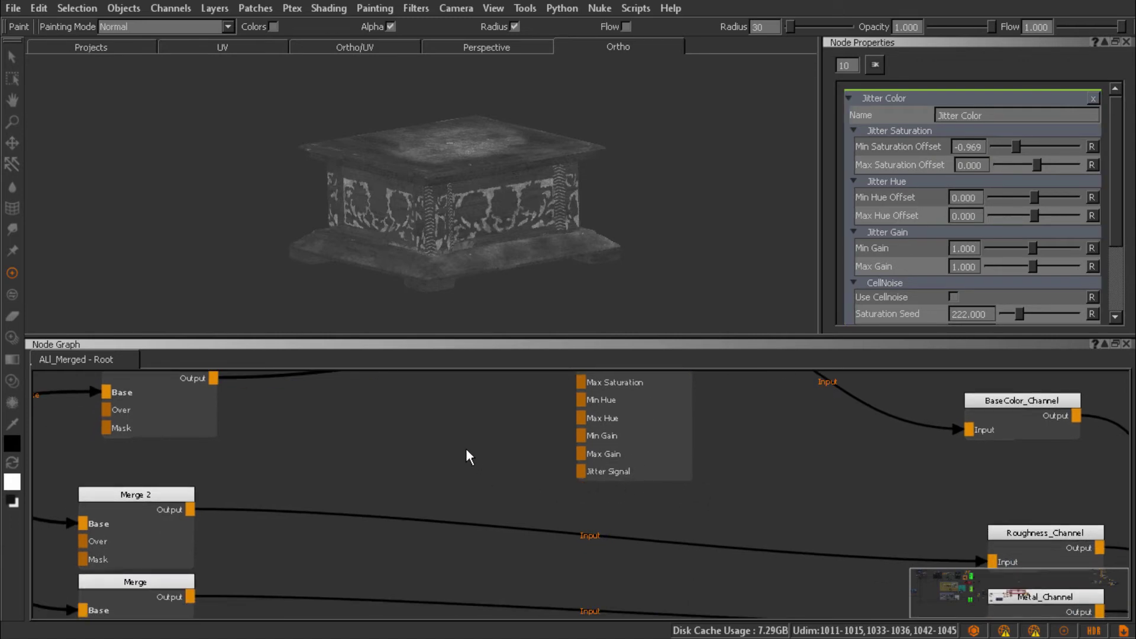
{"action": "key", "text": "Tab"}
{"action": "type", "text": "clo"}
{"action": "key", "text": "Down"}
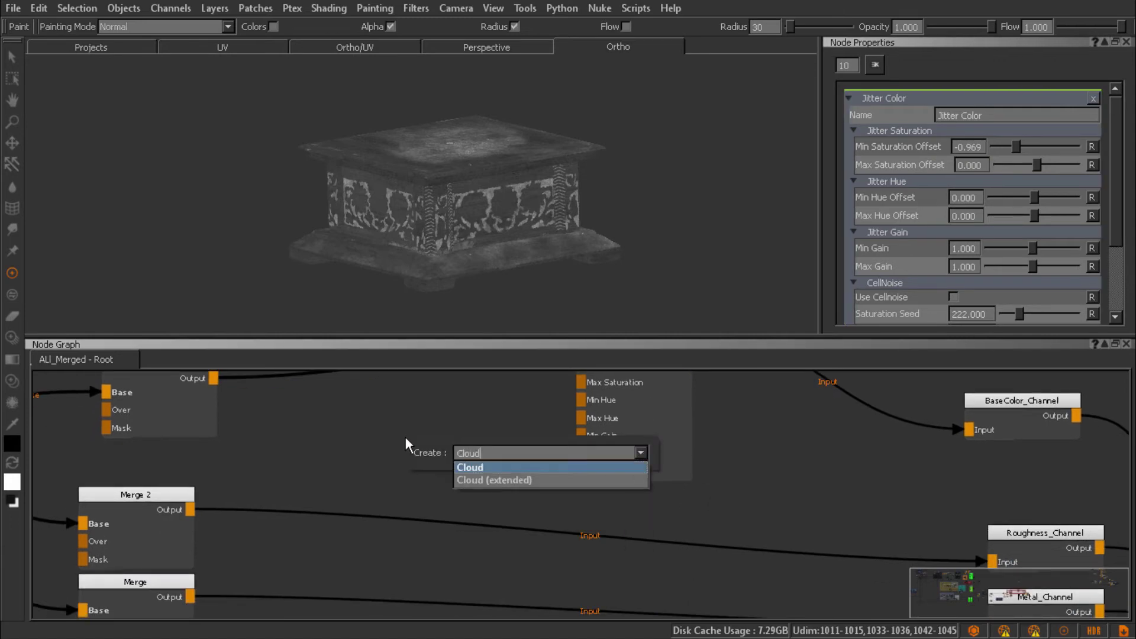
{"action": "key", "text": "Return"}
{"action": "left_click_drag", "start_coordinate": [517, 459], "coordinate": [579, 472]}
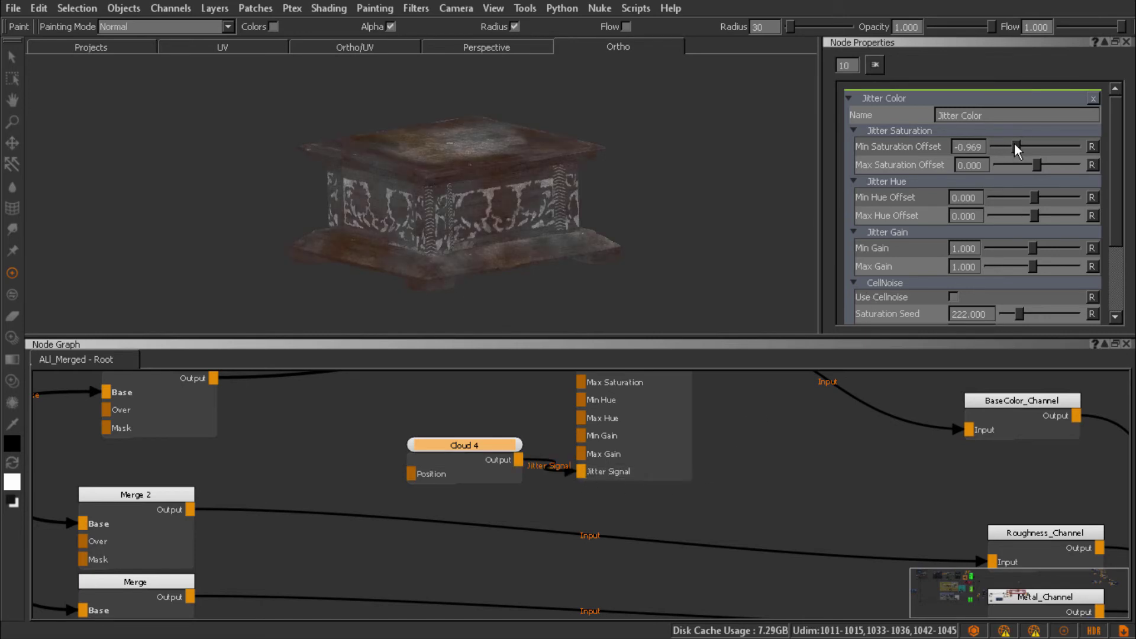
- Set Jitter Color's saturation offsets to about -0.909 and 0.779 and its hue offsets to about -0.373 and 0.333, and inspect the model
{"action": "left_click_drag", "start_coordinate": [1015, 147], "coordinate": [1048, 215]}
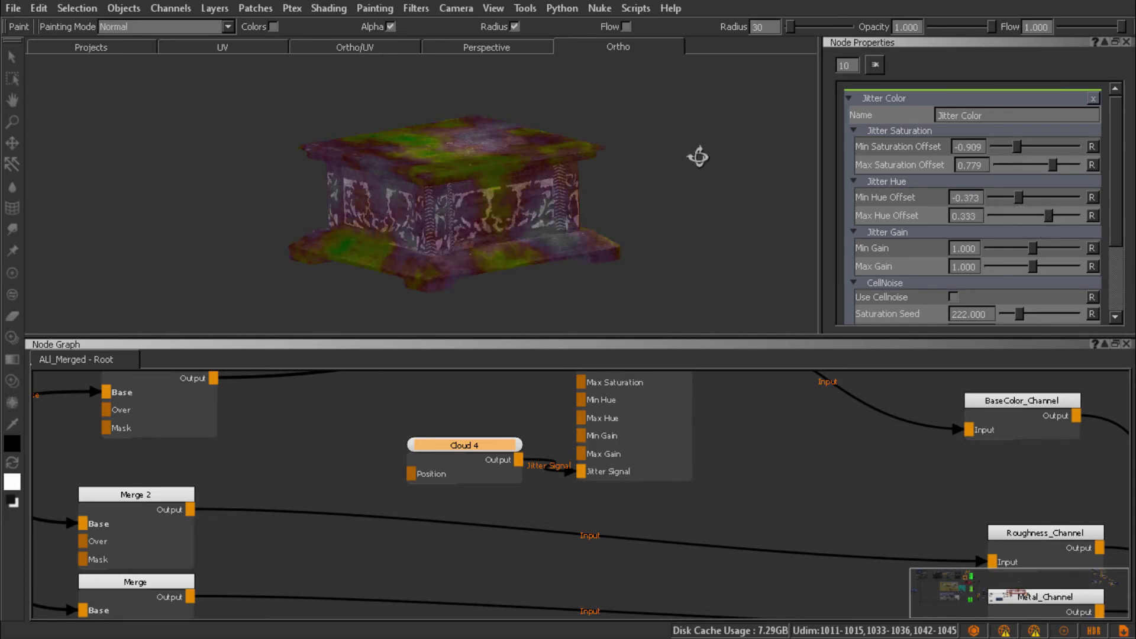
{"action": "left_click_drag", "start_coordinate": [697, 158], "coordinate": [733, 195], "text": "alt"}
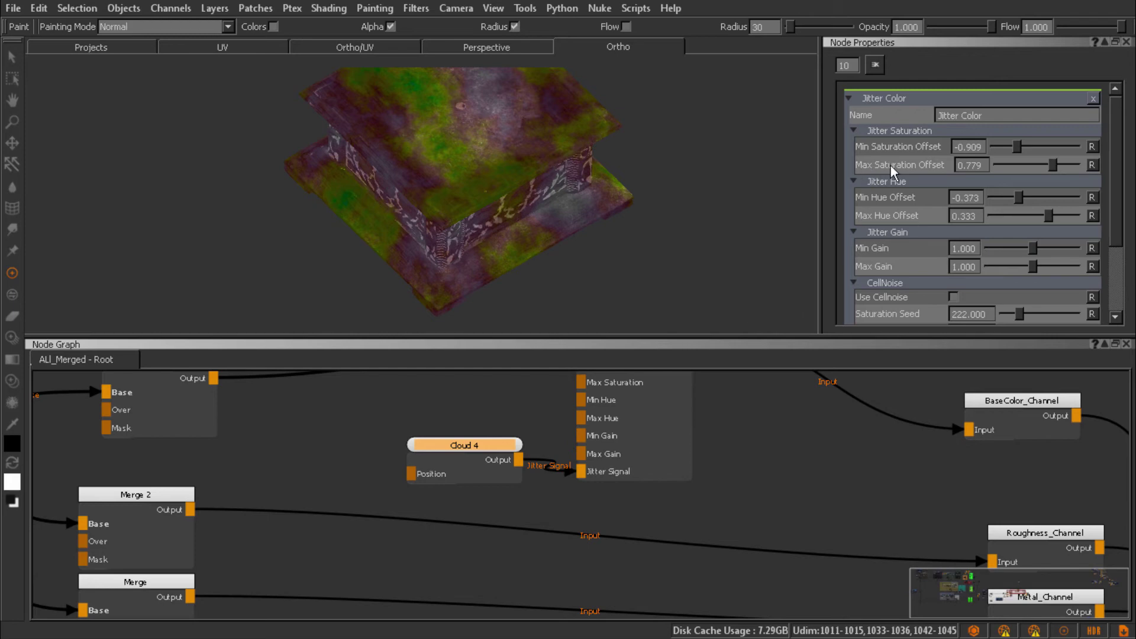
- Enable Use Cellnoise on the Jitter Color node
{"action": "scroll", "coordinate": [1112, 189], "scroll_direction": "down", "scroll_amount": 2}
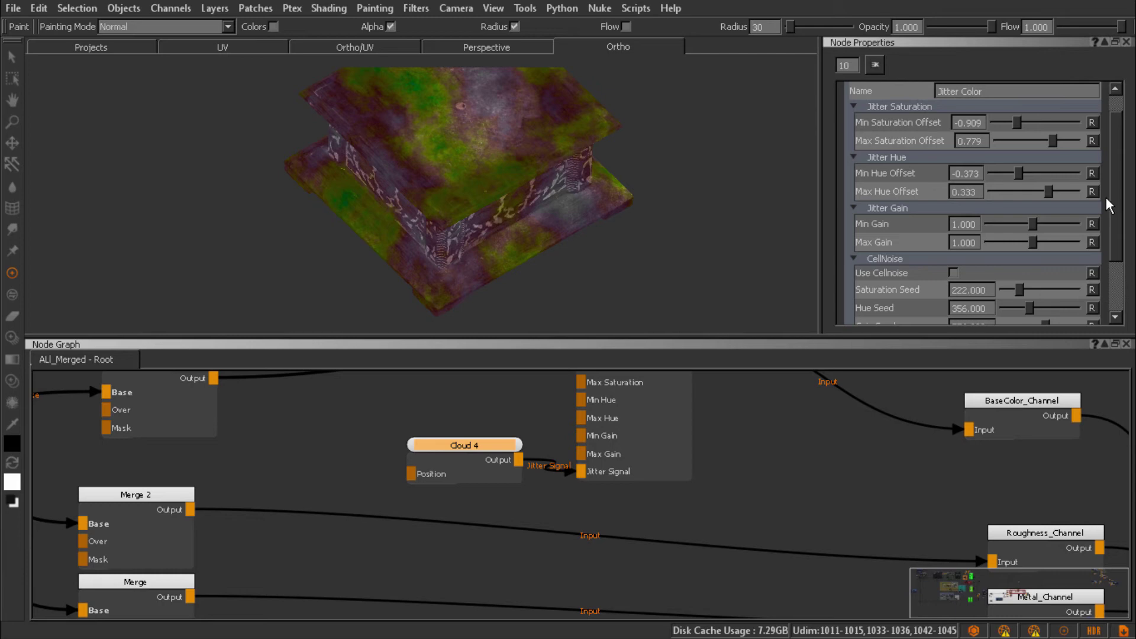
{"action": "scroll", "coordinate": [1112, 195], "scroll_direction": "down", "scroll_amount": 1}
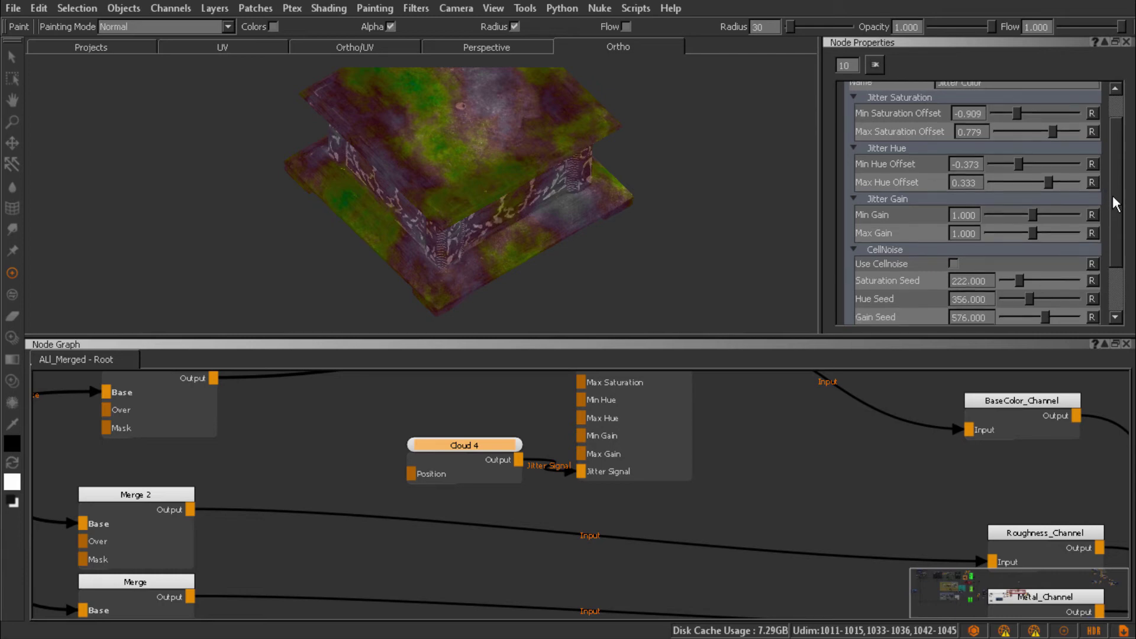
{"action": "left_click_drag", "start_coordinate": [1113, 196], "coordinate": [1112, 198]}
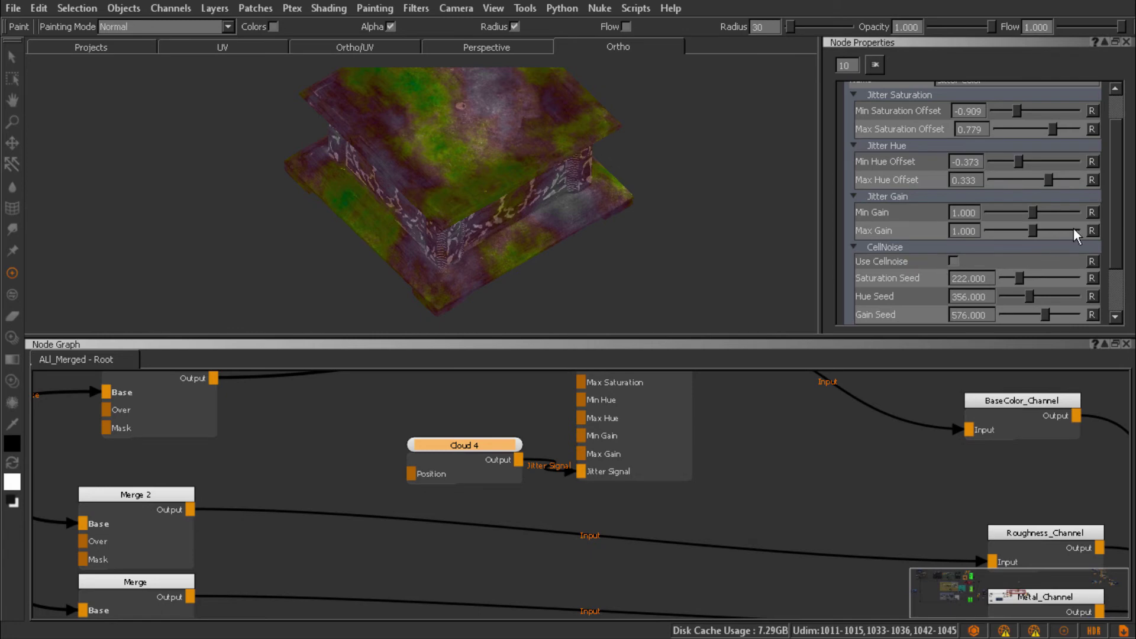
{"action": "scroll", "coordinate": [1110, 197], "scroll_direction": "down", "scroll_amount": 1}
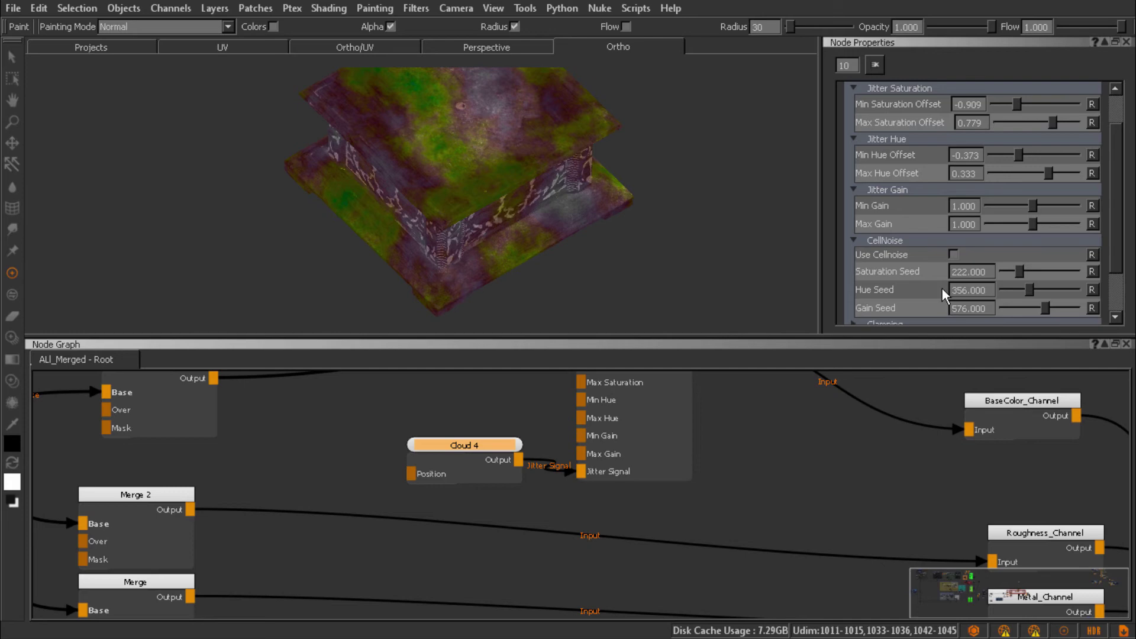
{"action": "left_click", "coordinate": [953, 254]}
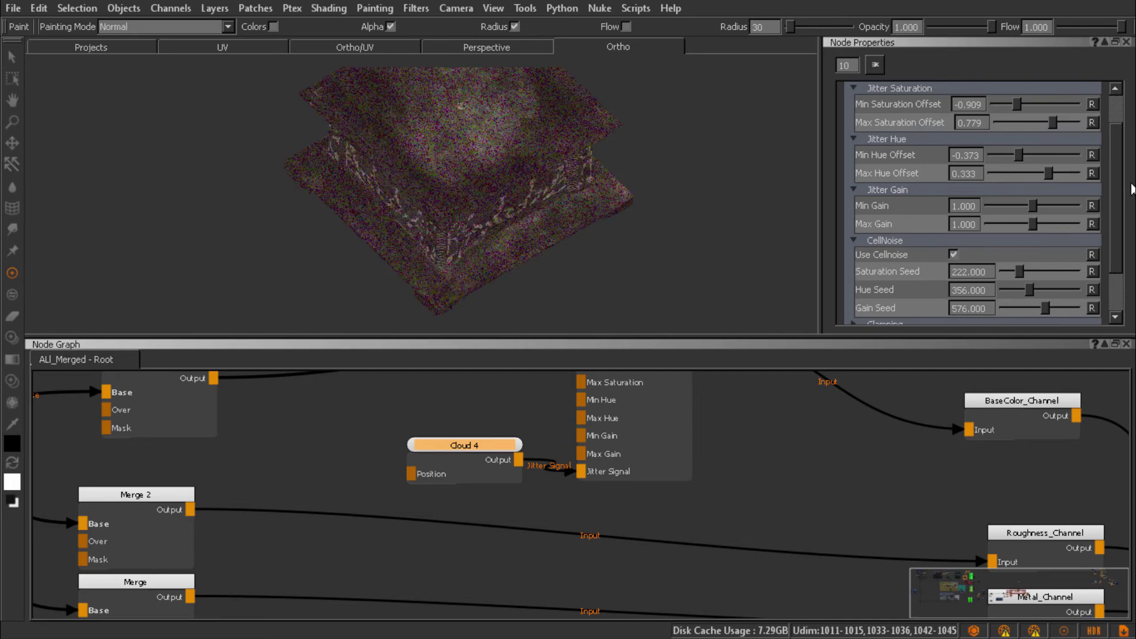
{"action": "scroll", "coordinate": [1115, 186], "scroll_direction": "down", "scroll_amount": 1}
{"action": "left_click_drag", "start_coordinate": [1113, 179], "coordinate": [1113, 173]}
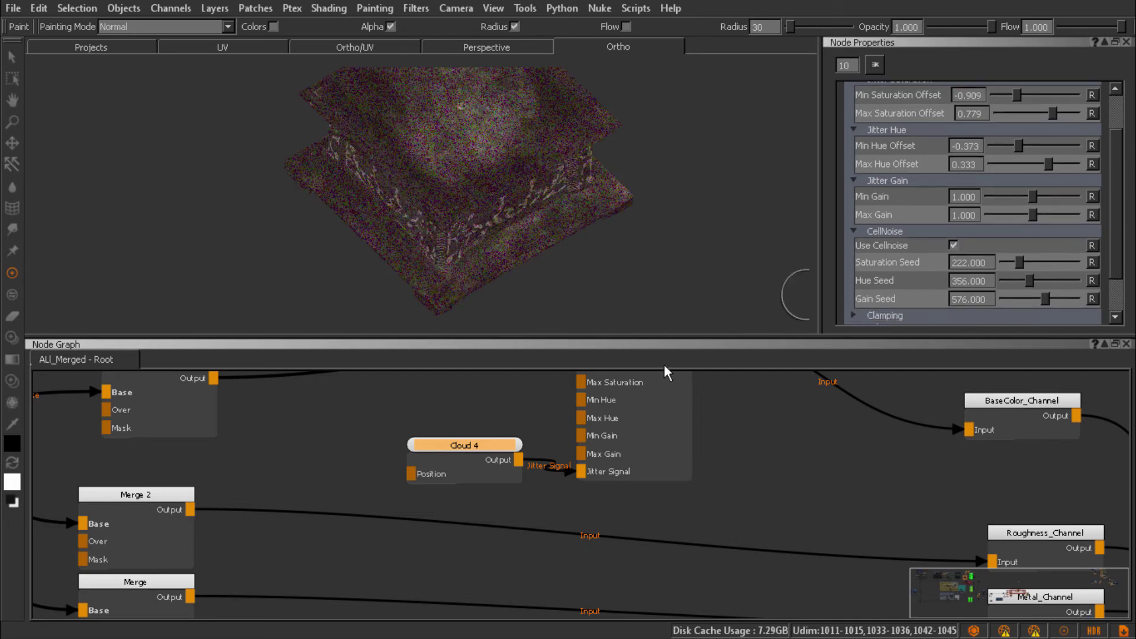
- Set the Cloud node's Size to about 0.911 and inspect the jitter pattern on the model
{"action": "double_click", "coordinate": [485, 446]}
{"action": "scroll", "coordinate": [1111, 145], "scroll_direction": "up", "scroll_amount": 3}
{"action": "left_click_drag", "start_coordinate": [1006, 133], "coordinate": [1025, 132]}
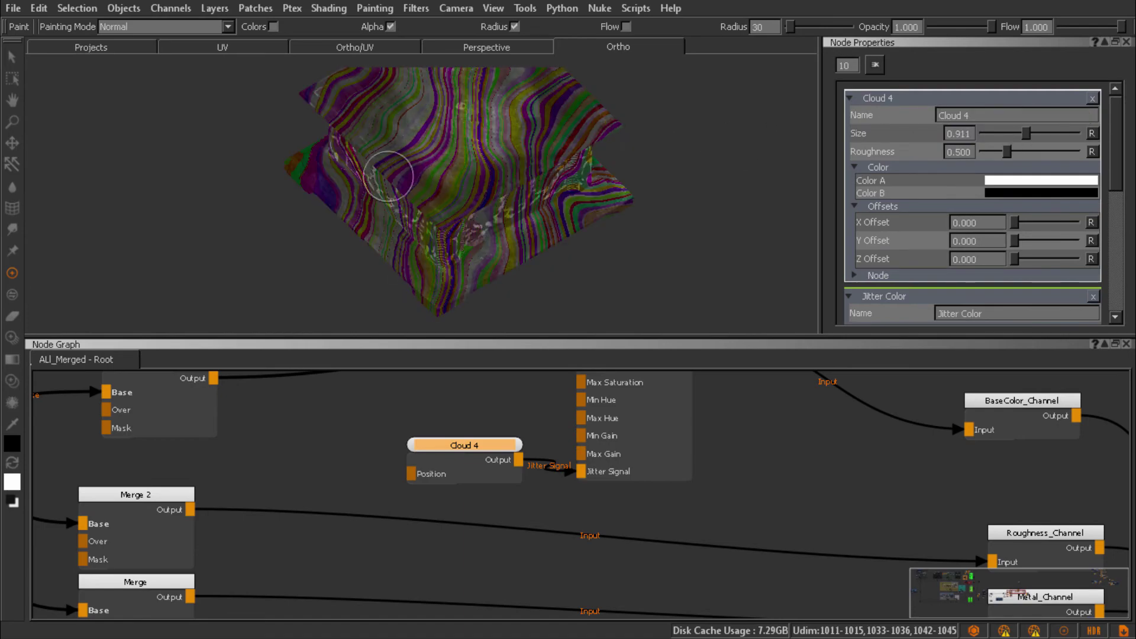
{"action": "mouse_move", "coordinate": [451, 166]}
{"action": "right_mouse_down", "text": "alt"}
{"action": "mouse_move", "coordinate": [513, 128]}
{"action": "mouse_move", "coordinate": [550, 133]}
{"action": "mouse_move", "coordinate": [482, 169]}
{"action": "right_mouse_up", "text": "alt"}
{"action": "scroll", "coordinate": [540, 147], "scroll_direction": "down", "scroll_amount": 5}
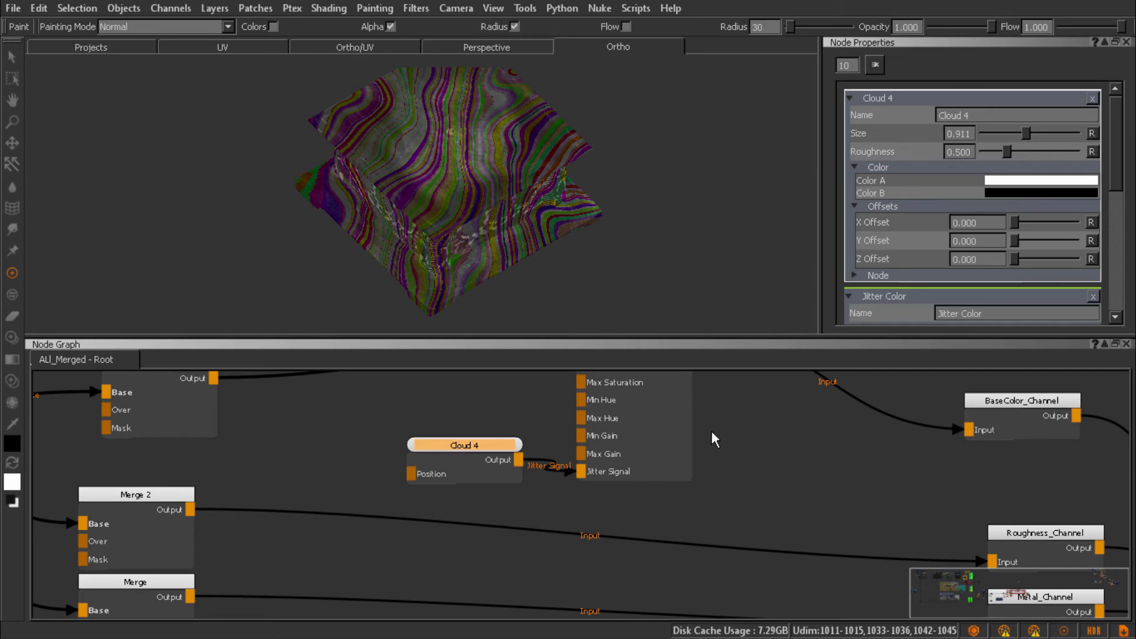
- Add a UDIM Value node and connect it to Jitter Color's Jitter Signal input in place of the Cloud node
{"action": "middle_click_drag", "start_coordinate": [711, 431], "coordinate": [711, 397]}
{"action": "middle_click_drag", "start_coordinate": [445, 376], "coordinate": [428, 431]}
{"action": "left_click", "coordinate": [427, 419]}
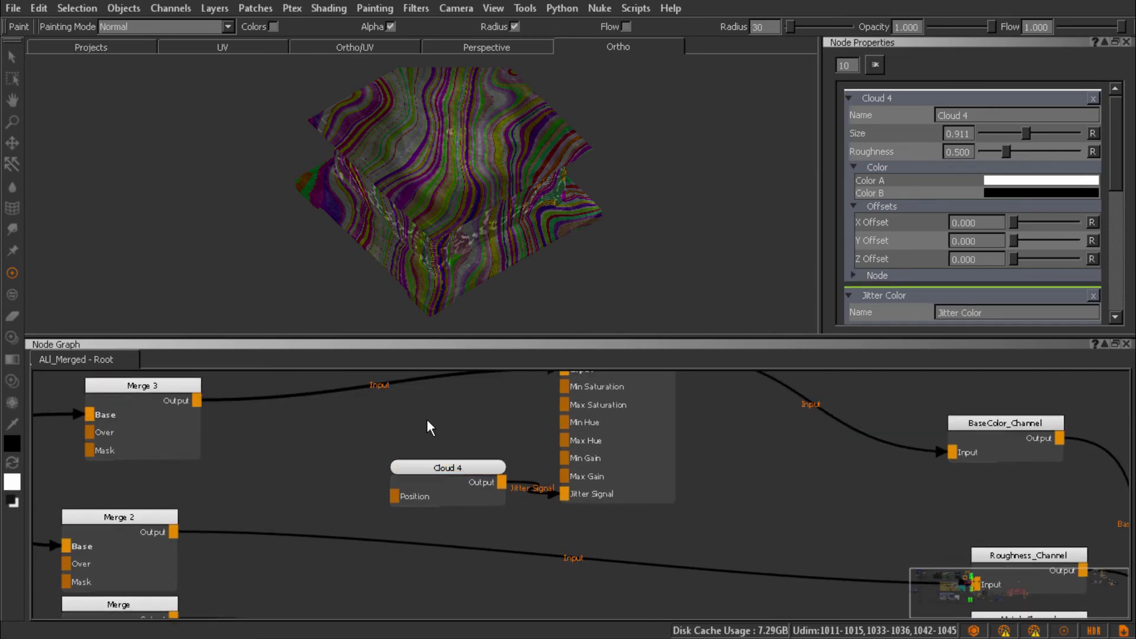
{"action": "key", "text": "Tab"}
{"action": "type", "text": "udim"}
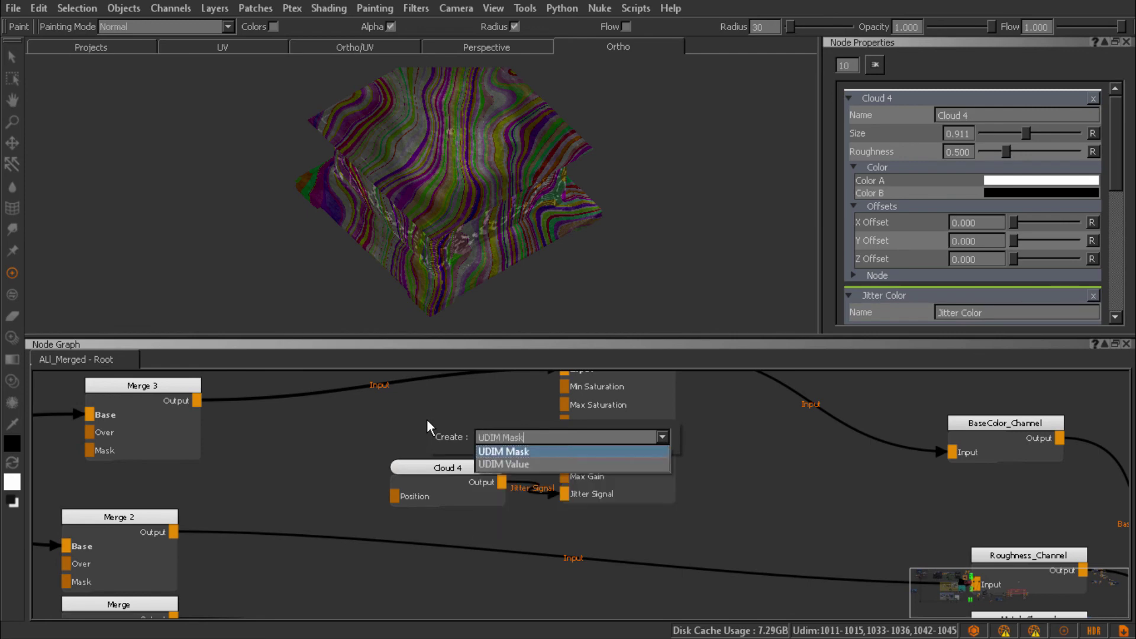
{"action": "key", "text": "Down"}
{"action": "key", "text": "Return"}
{"action": "left_click_drag", "start_coordinate": [531, 444], "coordinate": [570, 491]}
{"action": "left_click_drag", "start_coordinate": [498, 426], "coordinate": [465, 420]}
{"action": "left_click", "coordinate": [461, 470]}
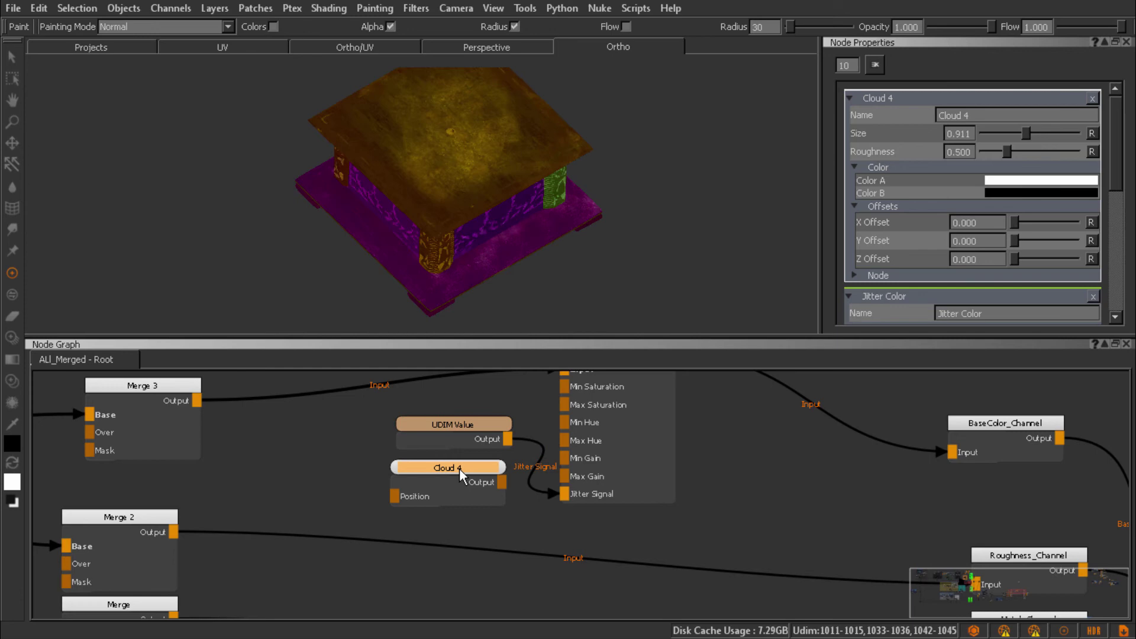
- Inspect the per-UDIM colors around the model and set Jitter Color's Saturation Seed to about 659.091
{"action": "left_click_drag", "start_coordinate": [619, 278], "coordinate": [619, 201], "text": "alt"}
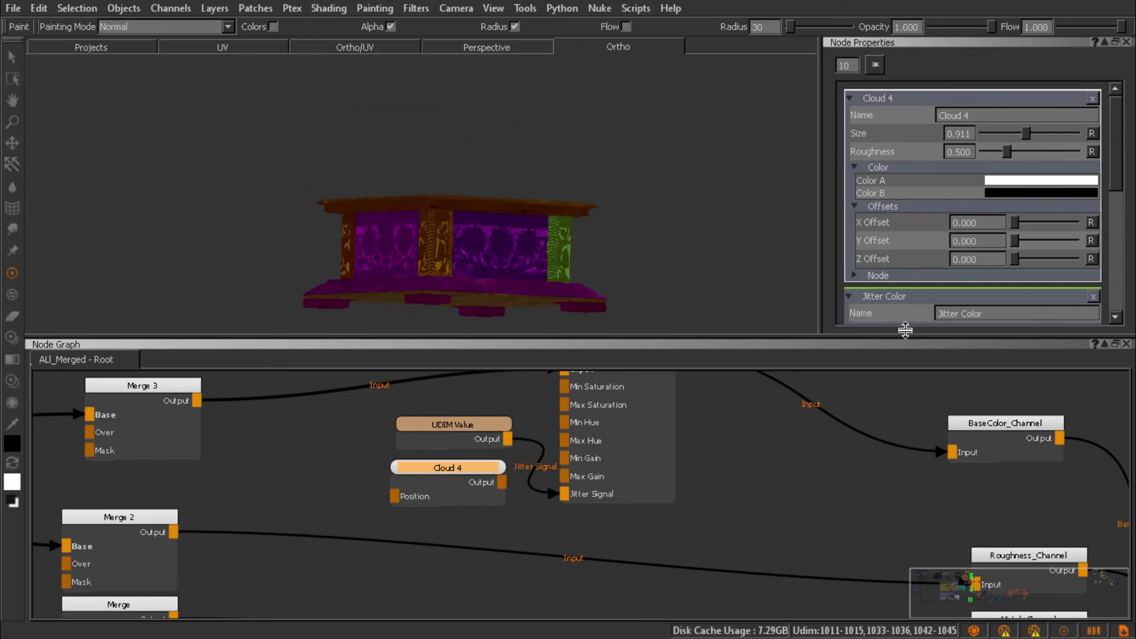
{"action": "mouse_move", "coordinate": [711, 220]}
{"action": "middle_mouse_down"}
{"action": "mouse_move", "coordinate": [687, 190]}
{"action": "mouse_move", "coordinate": [592, 190]}
{"action": "middle_mouse_up"}
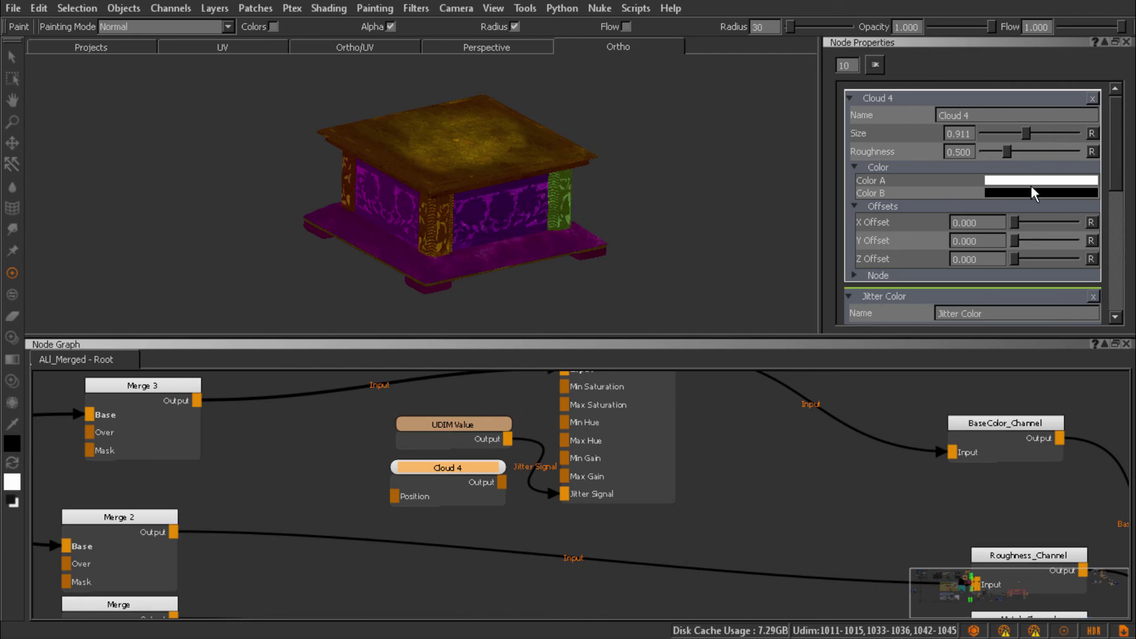
{"action": "left_click_drag", "start_coordinate": [1118, 142], "coordinate": [1115, 231]}
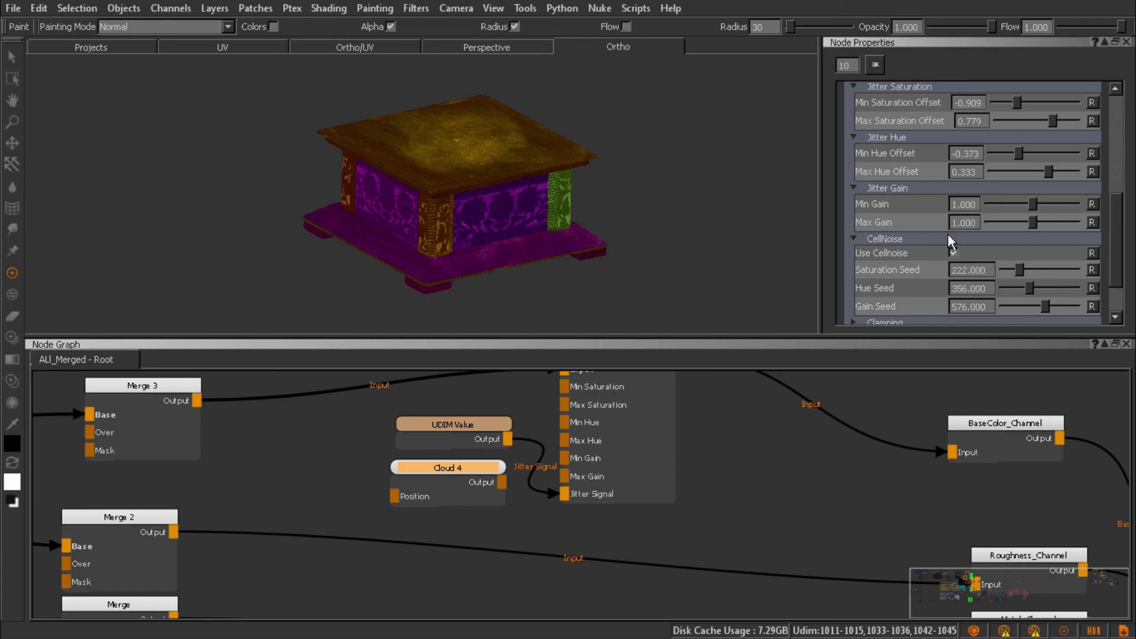
{"action": "left_click_drag", "start_coordinate": [1021, 268], "coordinate": [1054, 271]}
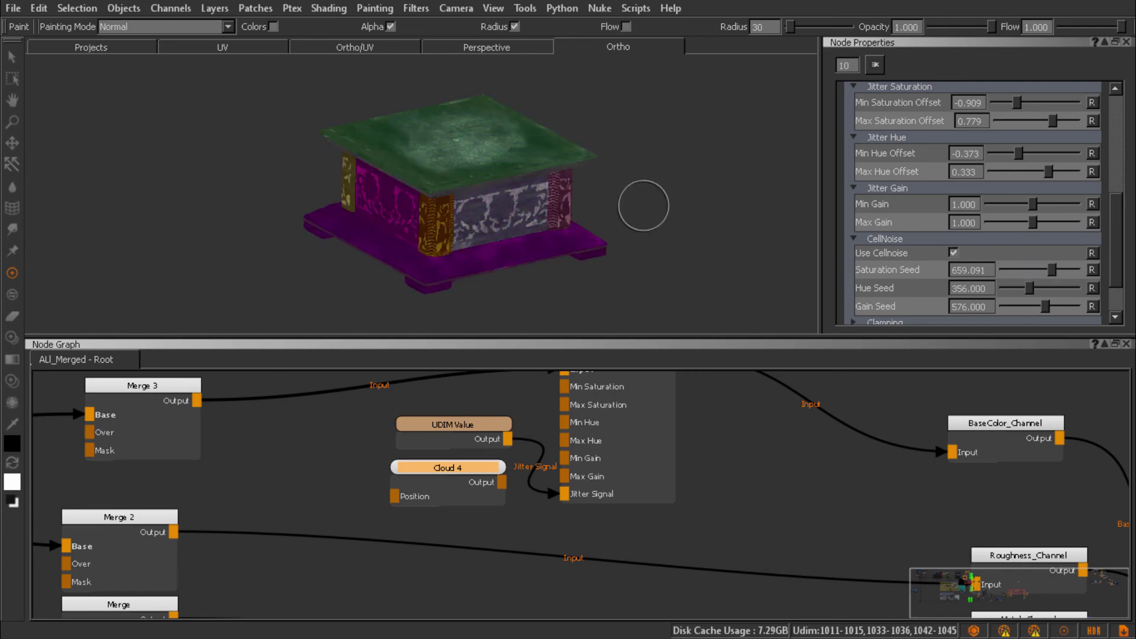
- Reset Jitter Color's minimum and maximum saturation and hue offsets to their defaults
{"action": "scroll", "coordinate": [1110, 173], "scroll_direction": "up", "scroll_amount": 5}
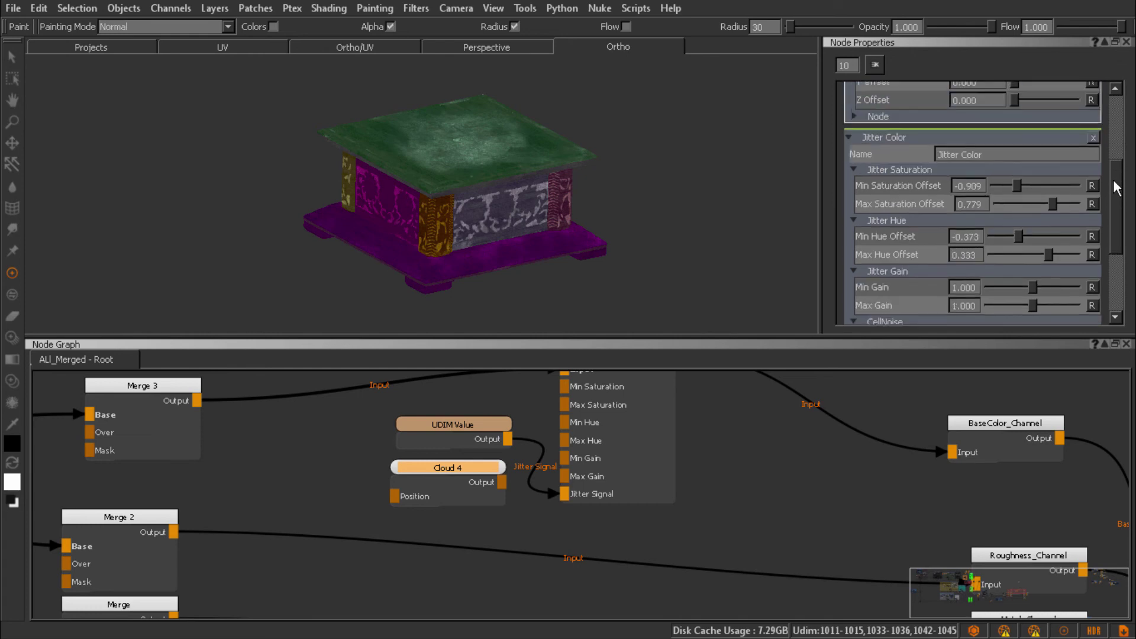
{"action": "left_click", "coordinate": [1091, 186]}
{"action": "left_click", "coordinate": [1091, 204]}
{"action": "left_click", "coordinate": [1092, 236]}
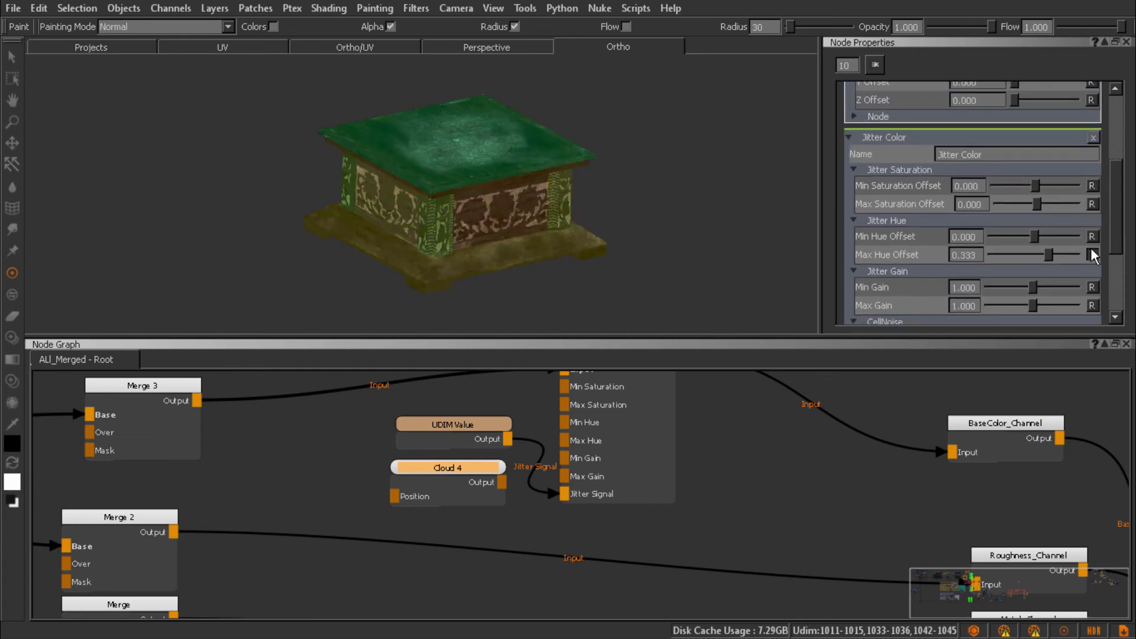
{"action": "left_click", "coordinate": [1091, 254]}
- Set Min Saturation Offset to about -0.263, Max Saturation Offset to about 0.063 and Max Hue Offset to about 0.018 on Jitter Color
{"action": "left_click_drag", "start_coordinate": [1039, 186], "coordinate": [1034, 236]}
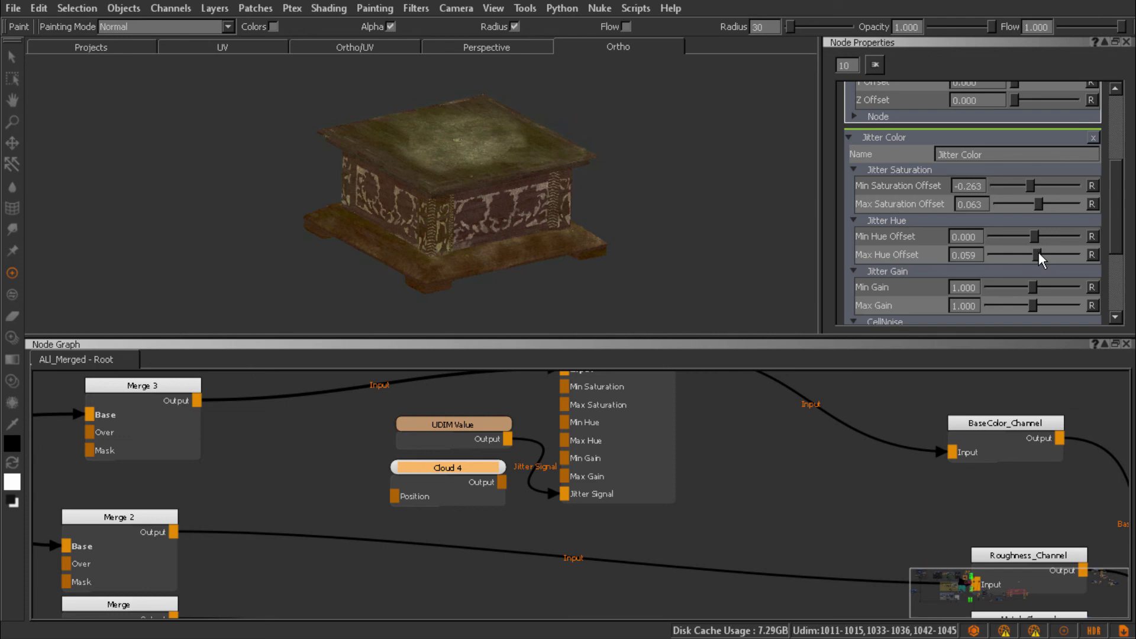
{"action": "left_click_drag", "start_coordinate": [1038, 252], "coordinate": [1037, 254]}
{"action": "left_click_drag", "start_coordinate": [583, 204], "coordinate": [573, 278], "text": "alt"}
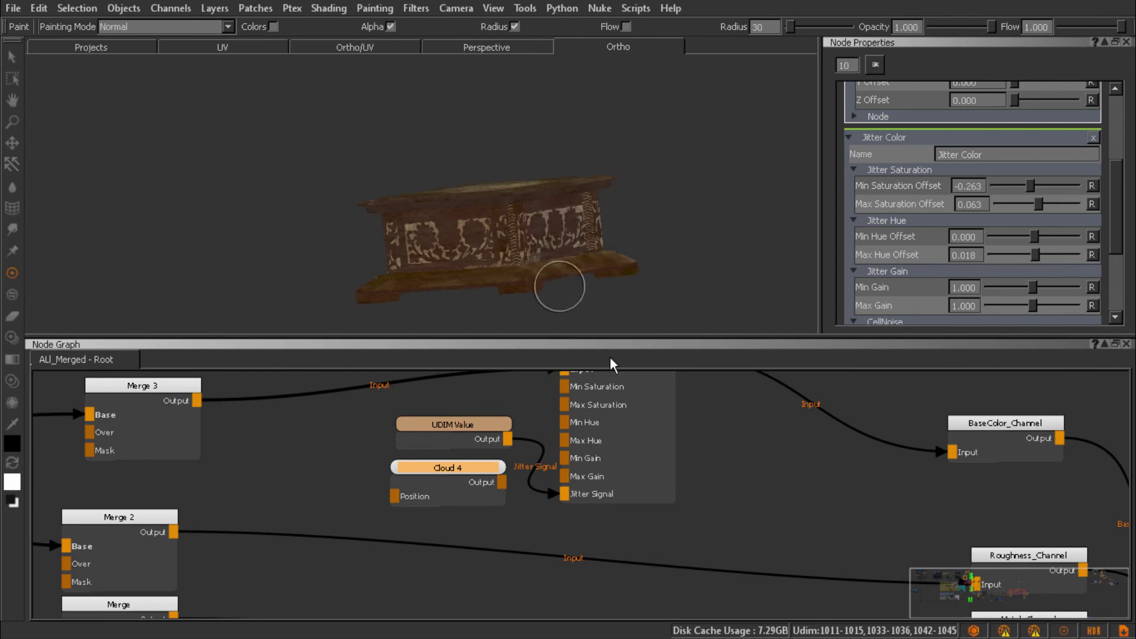
- Set Jitter Color's Hue Seed to about 488.636 and inspect the color variation from several angles
{"action": "left_click_drag", "start_coordinate": [1115, 223], "coordinate": [1123, 253]}
{"action": "left_click_drag", "start_coordinate": [1032, 294], "coordinate": [1040, 297]}
{"action": "middle_click_drag", "start_coordinate": [707, 211], "coordinate": [748, 198]}
{"action": "left_click_drag", "start_coordinate": [749, 198], "coordinate": [727, 228], "text": "alt"}
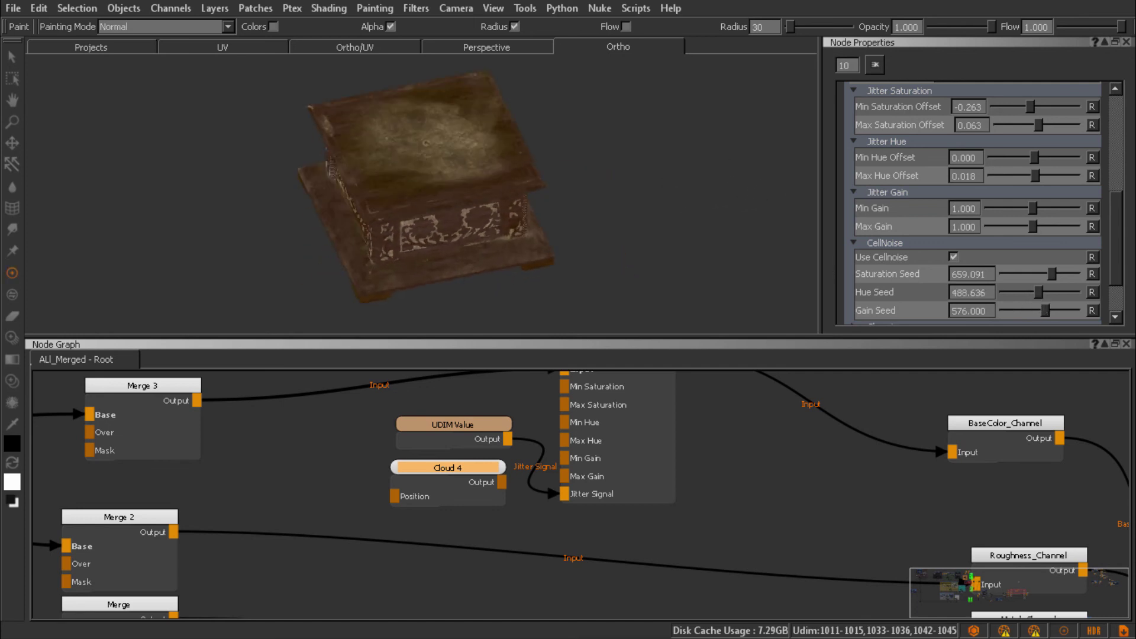
{"action": "middle_click_drag", "start_coordinate": [674, 145], "coordinate": [702, 140], "text": "alt"}
{"action": "right_click_drag", "start_coordinate": [702, 140], "coordinate": [609, 207], "text": "alt"}
{"action": "mouse_move", "coordinate": [609, 207]}
{"action": "left_mouse_down", "text": "alt"}
{"action": "mouse_move", "coordinate": [593, 183]}
{"action": "mouse_move", "coordinate": [613, 198]}
{"action": "left_mouse_up", "text": "alt"}
- Set Jitter Color's Min Saturation Offset to about -0.044 and check the subtler variation around the model
{"action": "scroll", "coordinate": [612, 199], "scroll_direction": "up", "scroll_amount": 3}
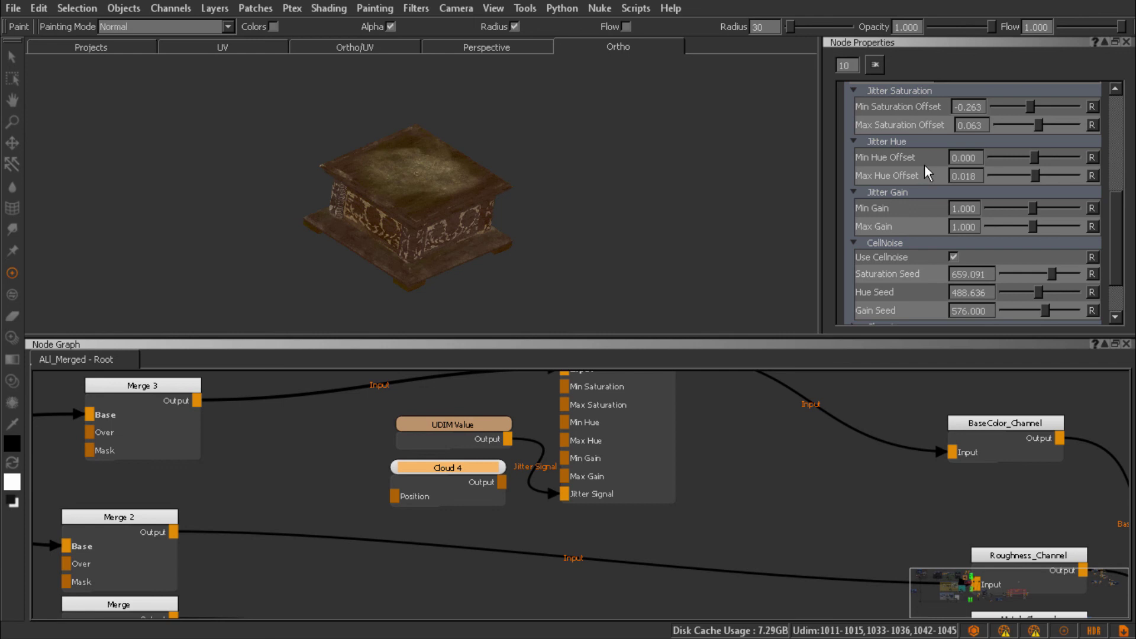
{"action": "scroll", "coordinate": [1112, 188], "scroll_direction": "up", "scroll_amount": 3}
{"action": "left_click_drag", "start_coordinate": [978, 173], "coordinate": [982, 24]}
{"action": "left_click_drag", "start_coordinate": [989, 142], "coordinate": [979, 173]}
{"action": "left_click_drag", "start_coordinate": [671, 193], "coordinate": [600, 156], "text": "alt"}
{"action": "right_click_drag", "start_coordinate": [563, 165], "coordinate": [645, 172], "text": "alt"}
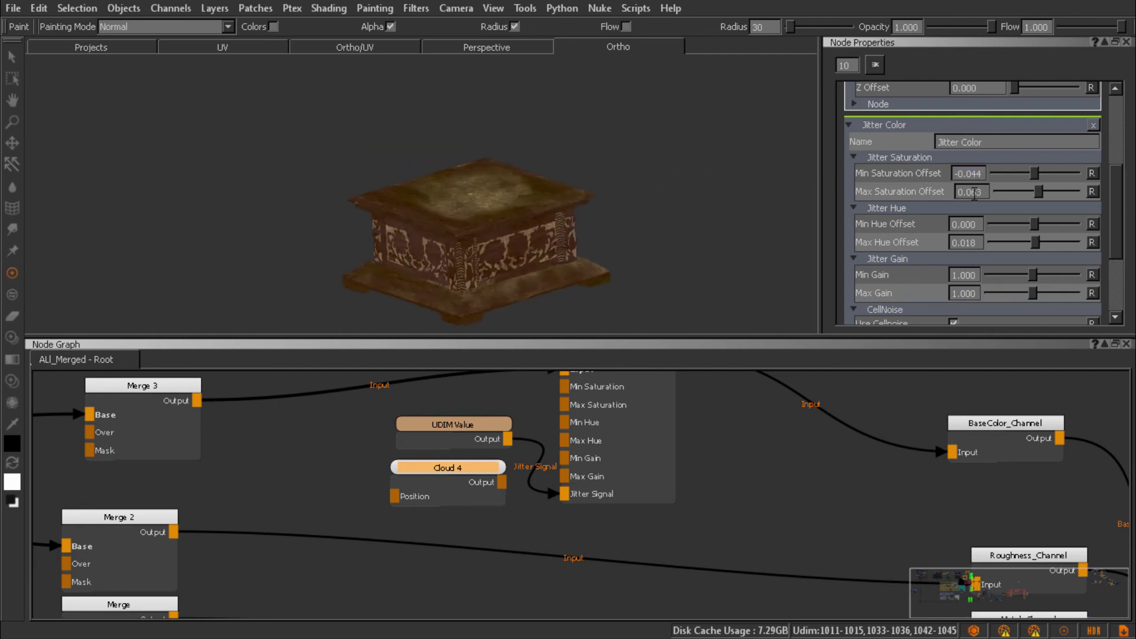
- Set Jitter Color's Max Saturation Offset to about 0.051 and inspect the model from different sides
{"action": "left_click_drag", "start_coordinate": [973, 194], "coordinate": [973, 260]}
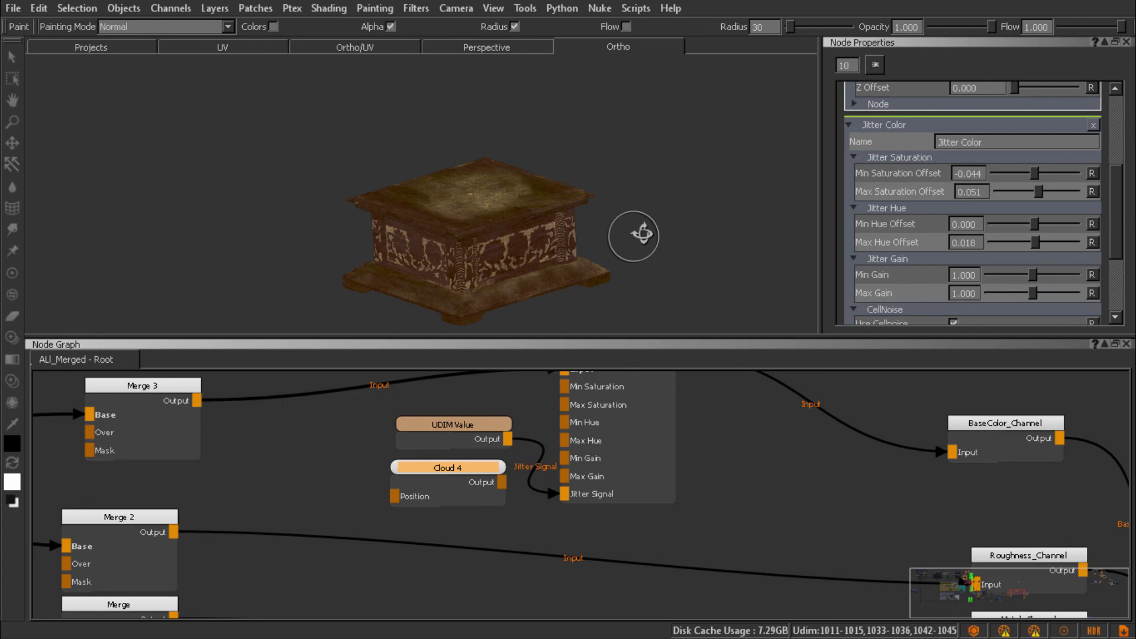
{"action": "left_click_drag", "start_coordinate": [642, 233], "coordinate": [677, 171], "text": "alt"}
{"action": "middle_click_drag", "start_coordinate": [677, 150], "coordinate": [675, 121], "text": "alt"}
{"action": "left_click_drag", "start_coordinate": [674, 121], "coordinate": [580, 173], "text": "alt"}
{"action": "right_click_drag", "start_coordinate": [580, 172], "coordinate": [621, 172], "text": "alt"}
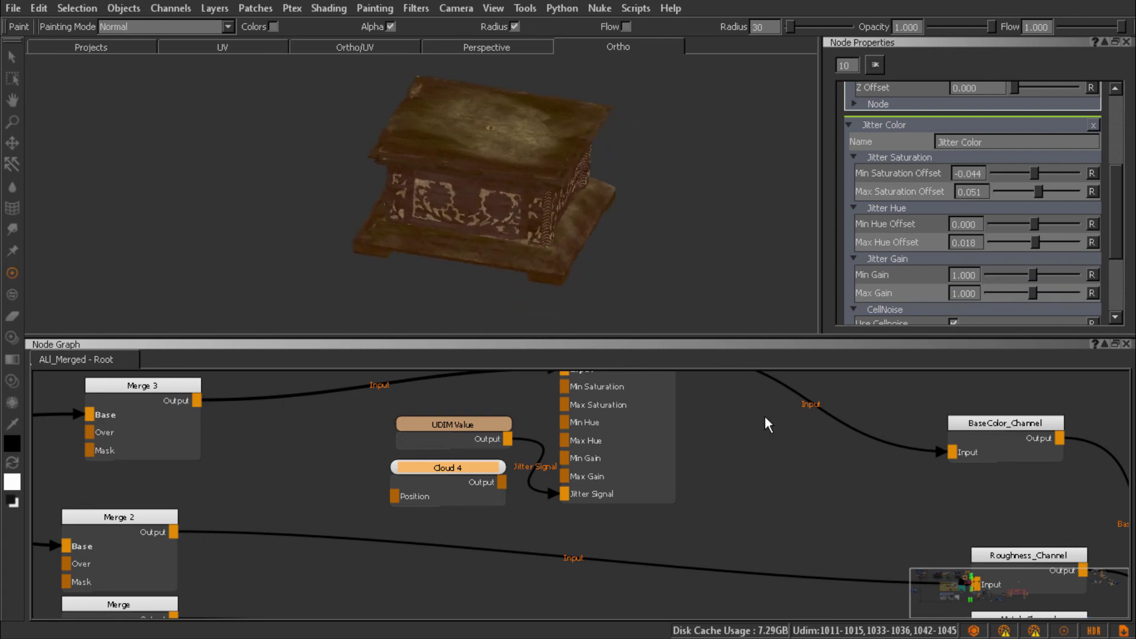
{"action": "middle_click_drag", "start_coordinate": [764, 417], "coordinate": [741, 475]}
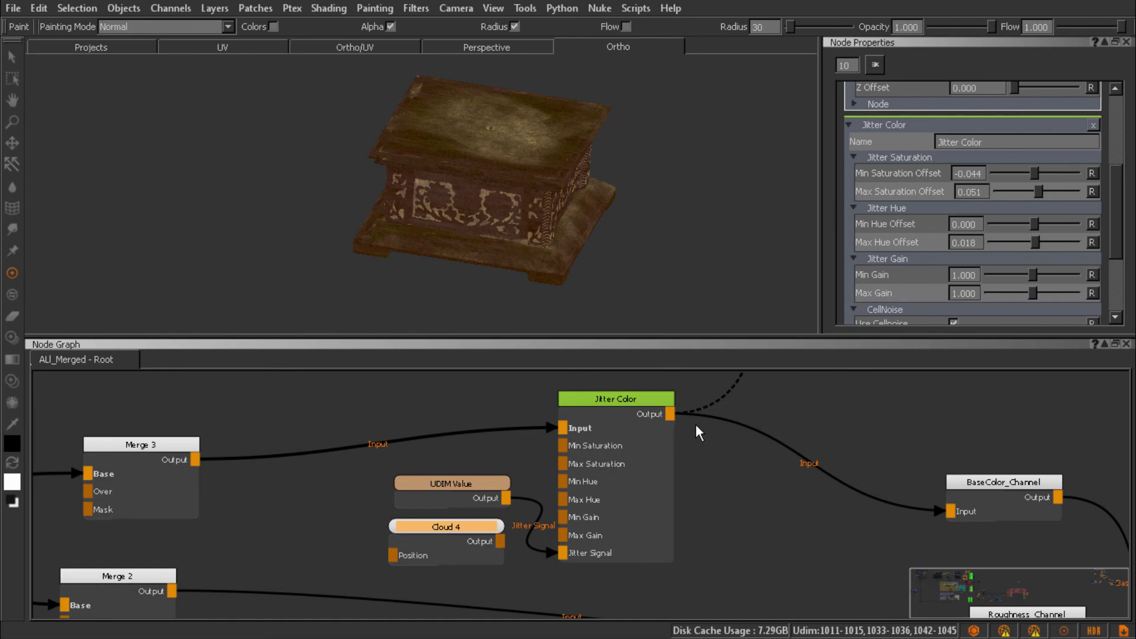